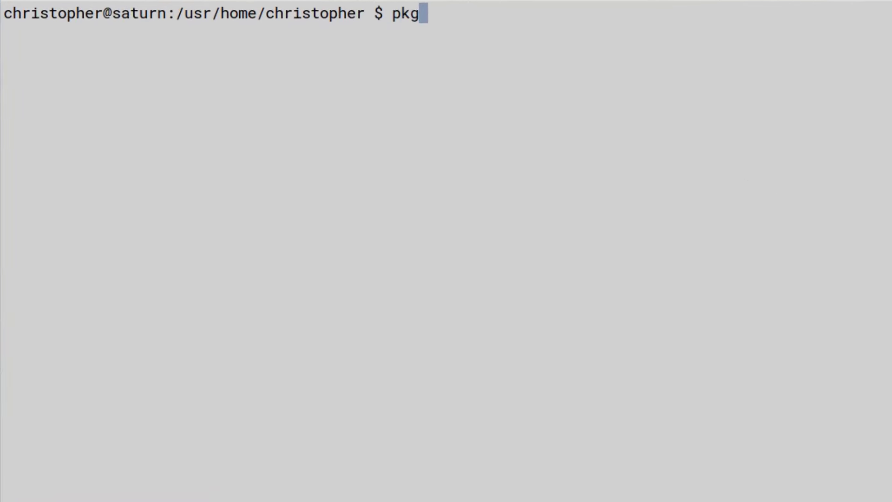
Run pkg search peazip to list the peazip-gtk2, qt5 and qt6 packages.
text(ch p)
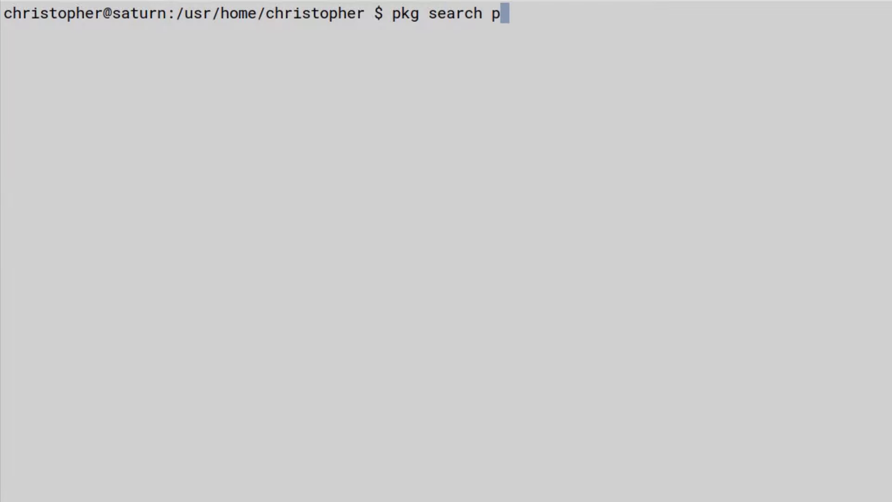
text(eazip)
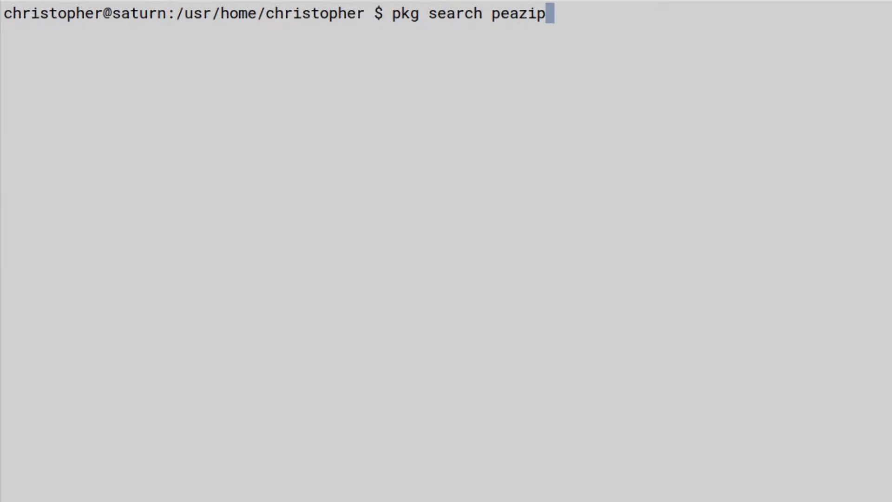
key(Return)
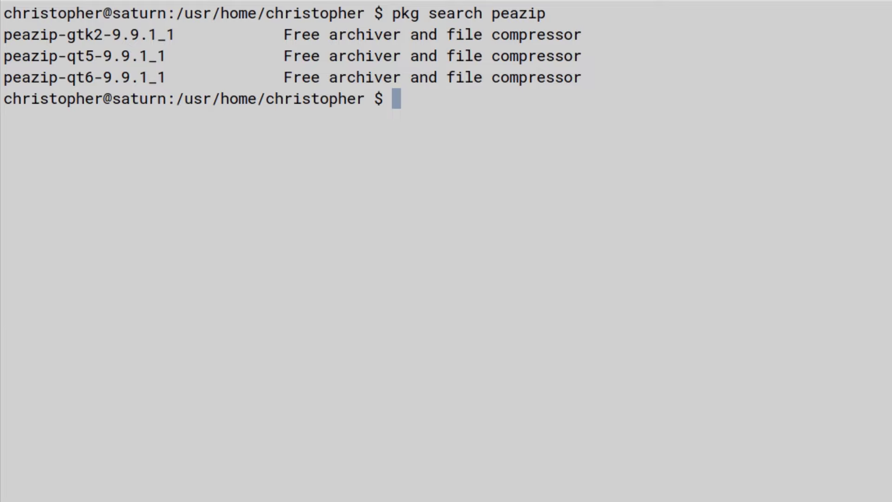
Install peazip-gtk2 with doas after entering the account password, then launch peazip from the shell.
text(doas pkg install peazip-gtk2)
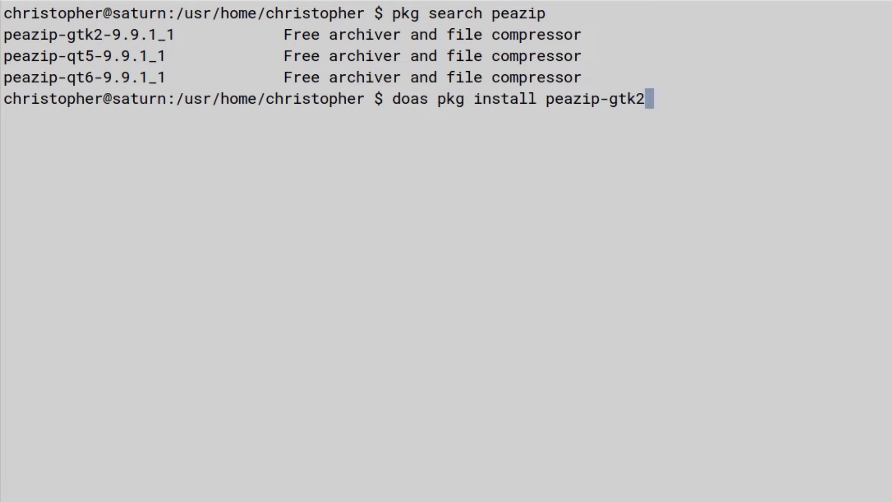
key(Return)
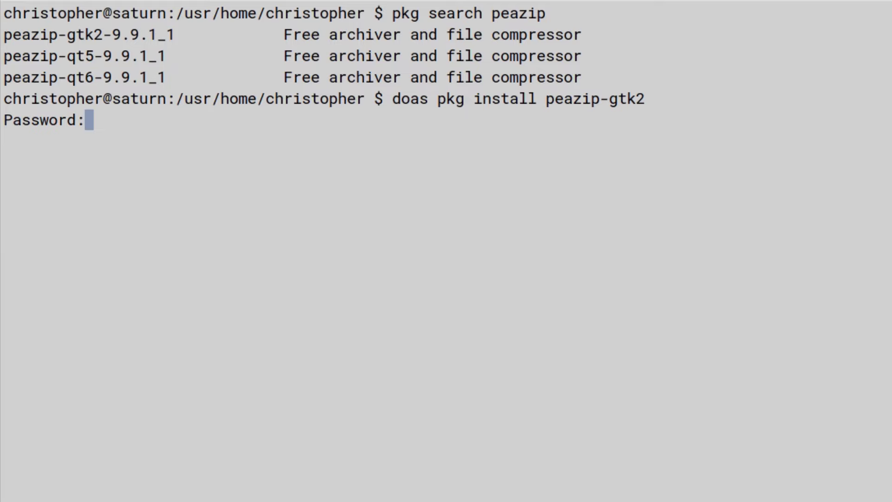
key(Return)
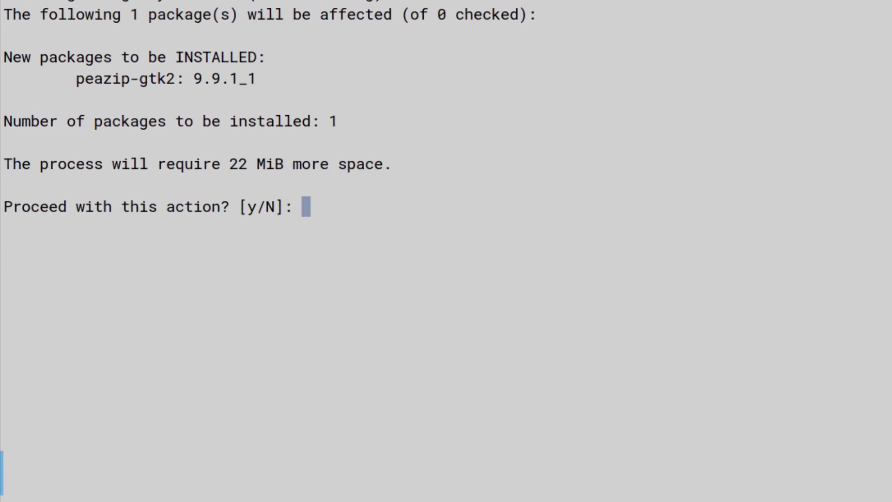
text(y)
key(Return)
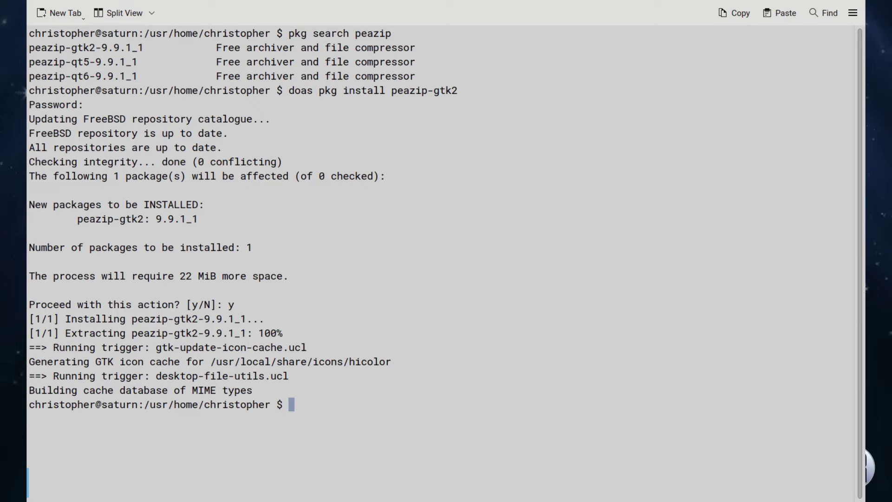
text(pe)
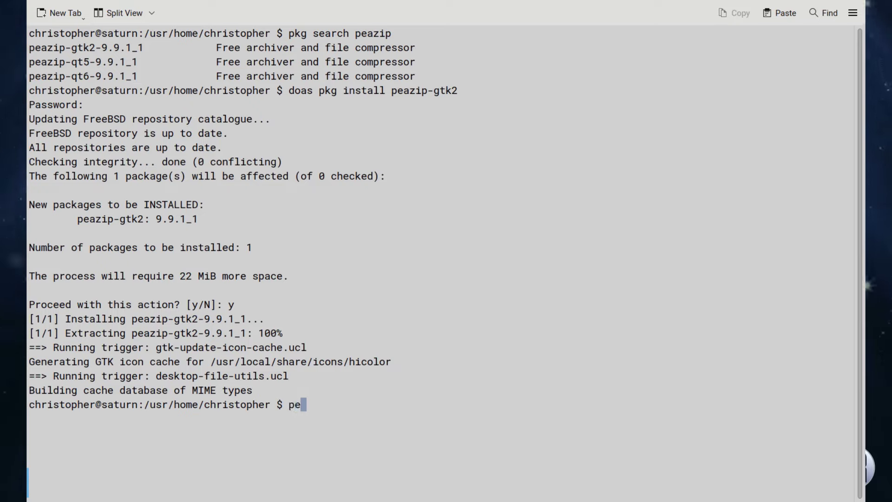
text(azip)
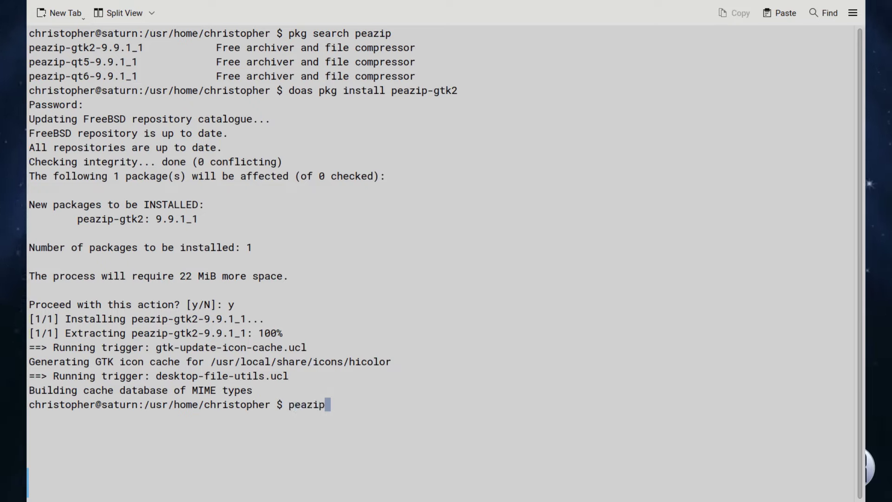
key(Return)
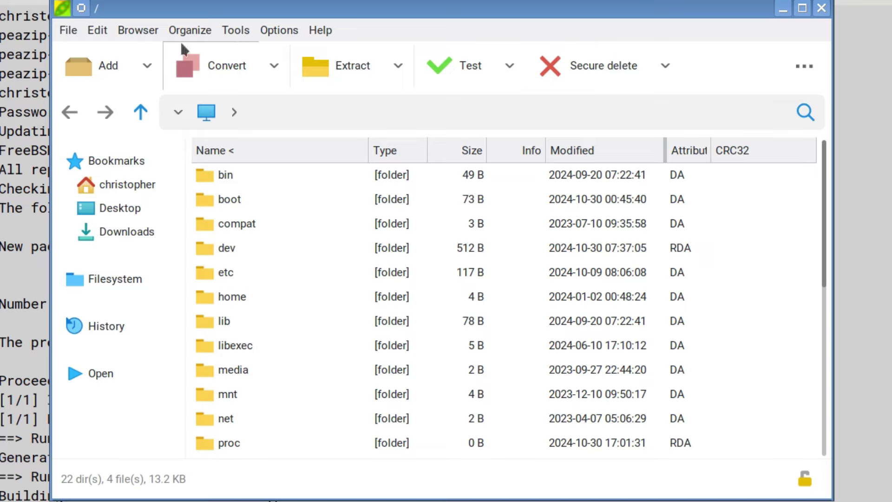
Look through the File, Browser, Organize, Tools, Options and Help menus, then view and close Help > About.
click(70, 31)
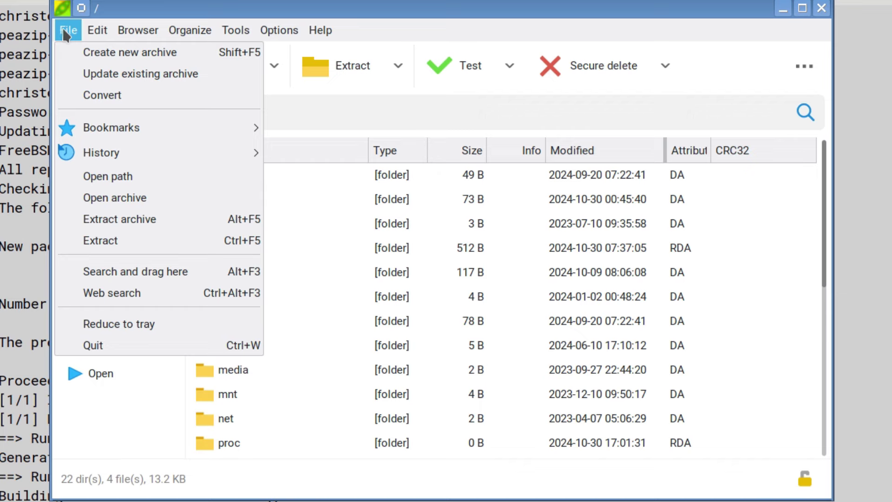
mouse_move(138, 27)
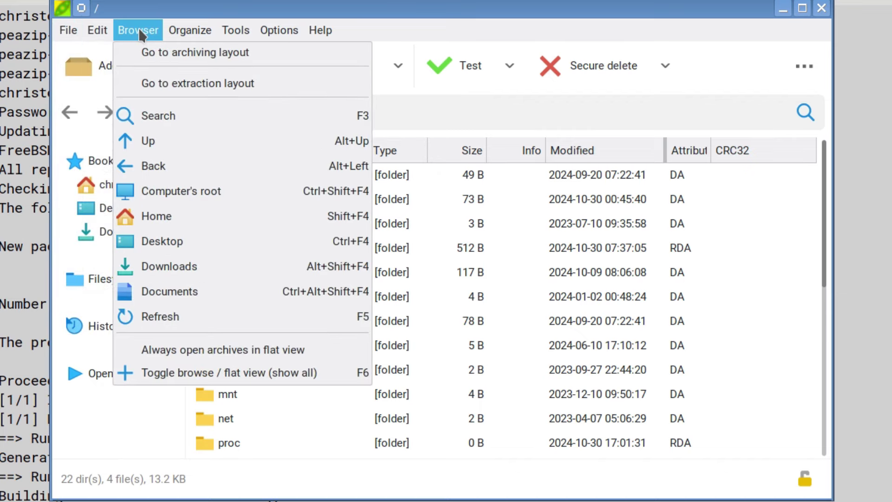
mouse_move(171, 31)
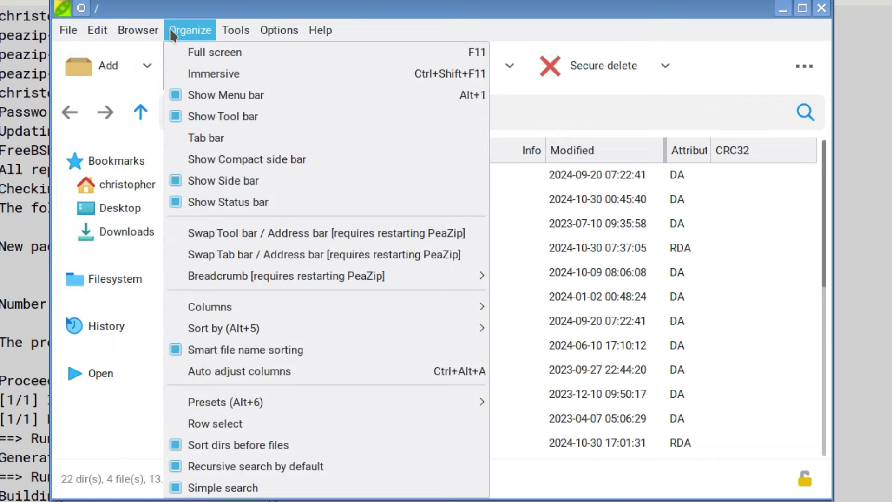
mouse_move(229, 30)
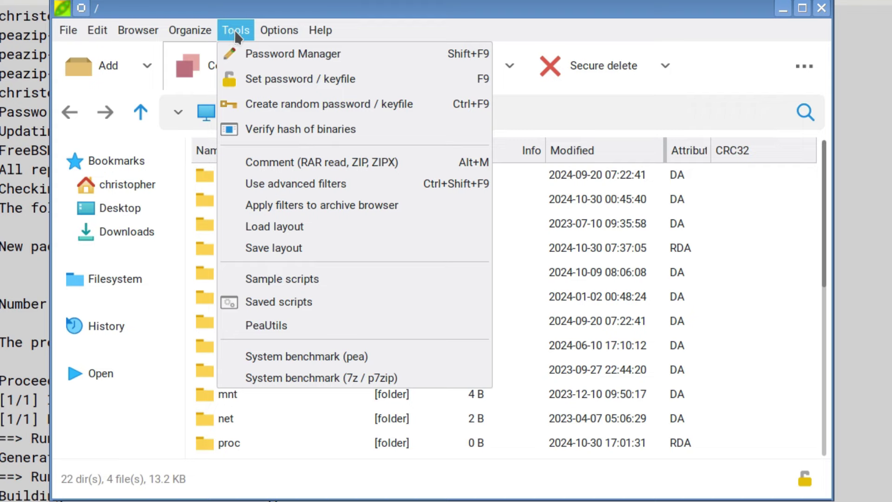
mouse_move(274, 31)
mouse_move(322, 32)
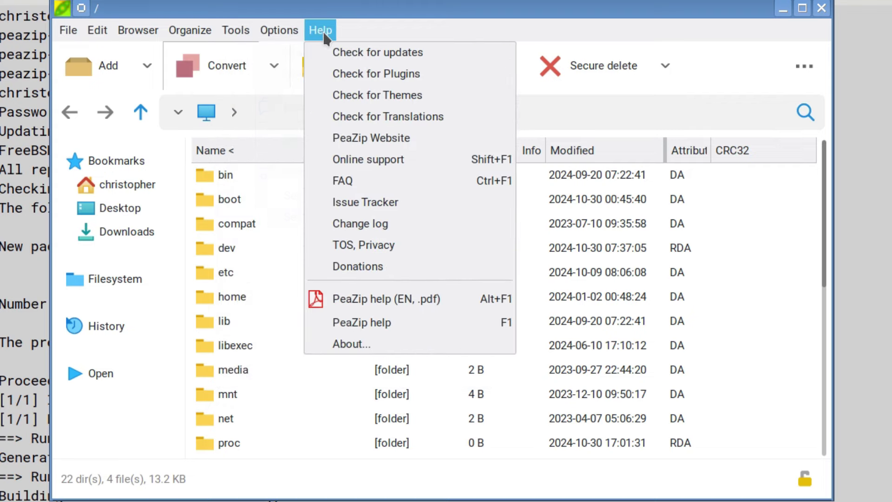
click(403, 344)
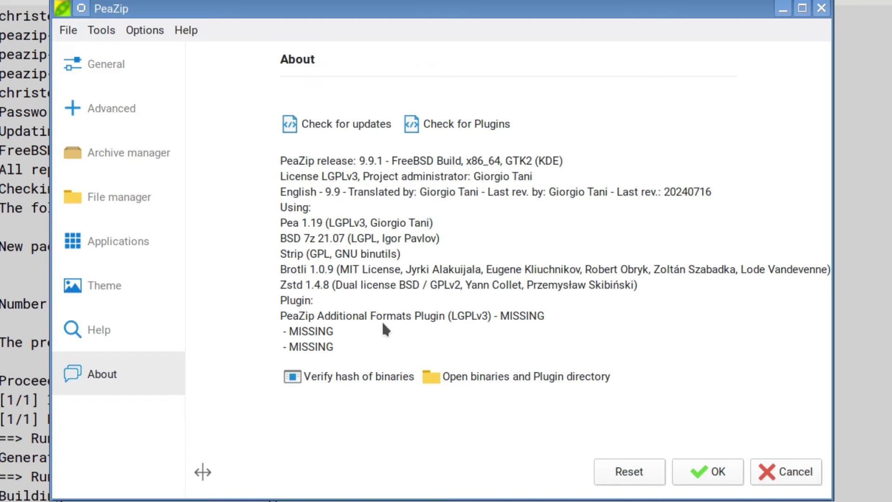
click(728, 473)
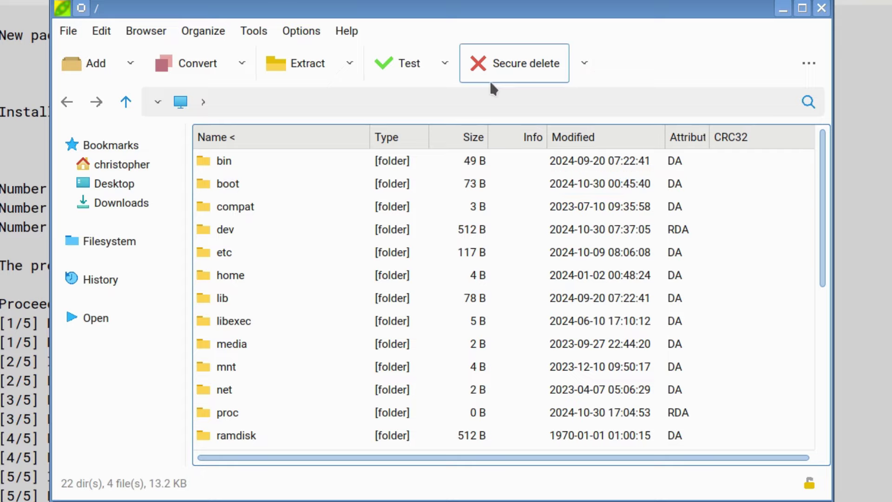
click(346, 30)
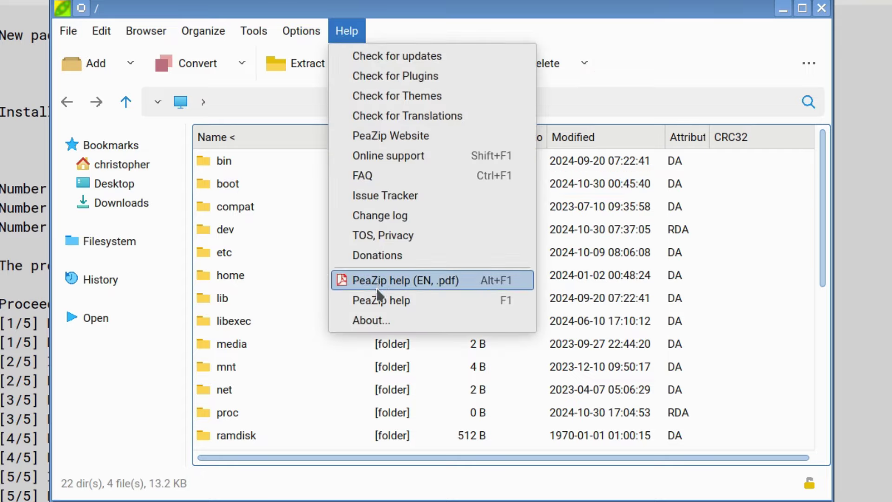
click(375, 315)
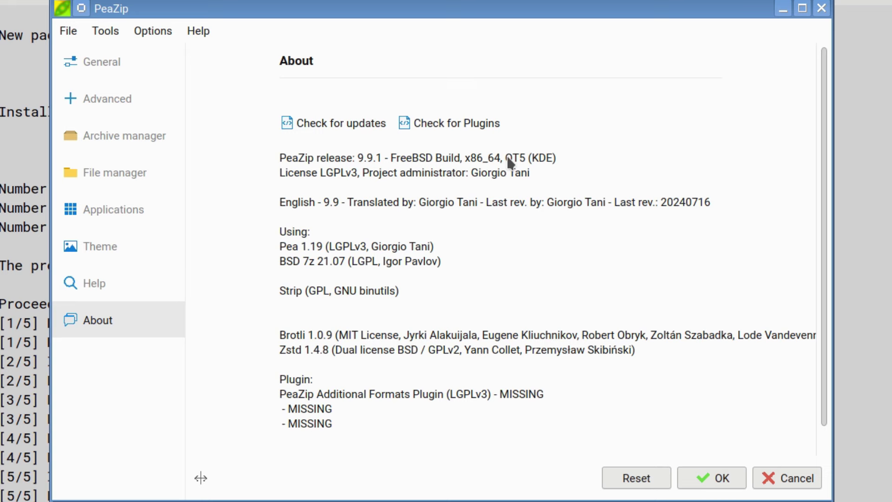
click(716, 478)
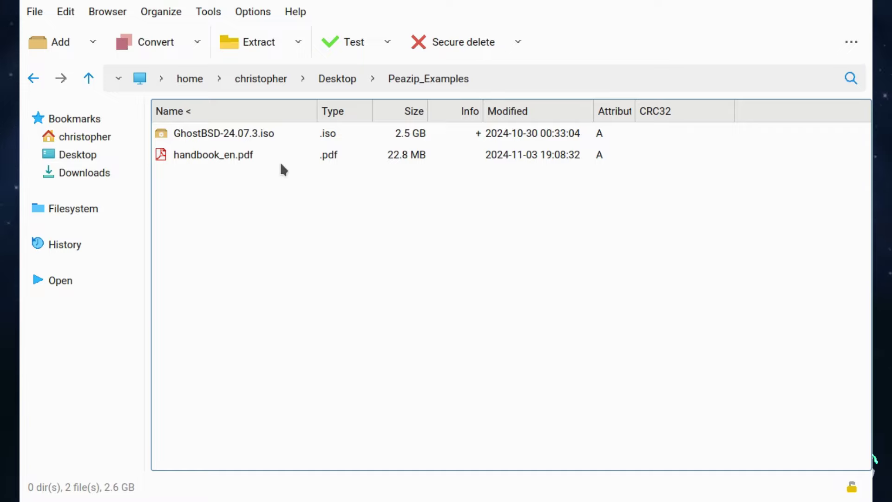
Open the Rename dialog for GhostBSD-24.07.3.iso.
click(407, 135)
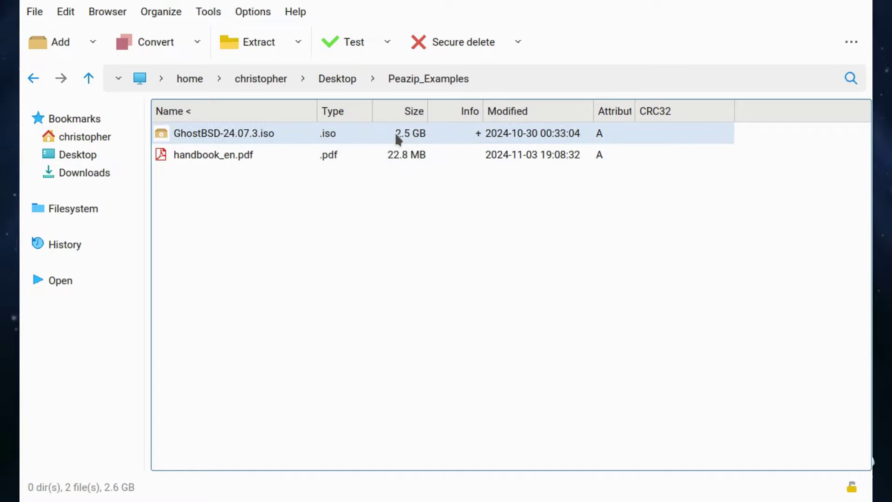
click(236, 136)
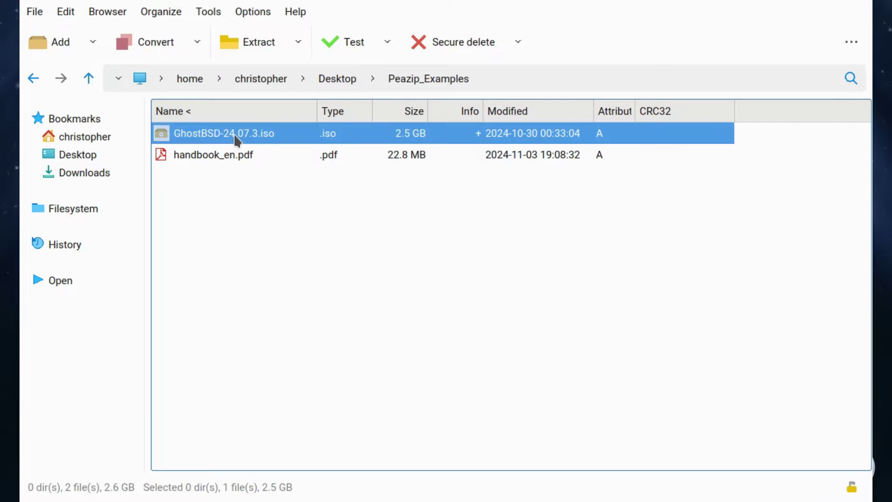
right_click(236, 136)
click(194, 183)
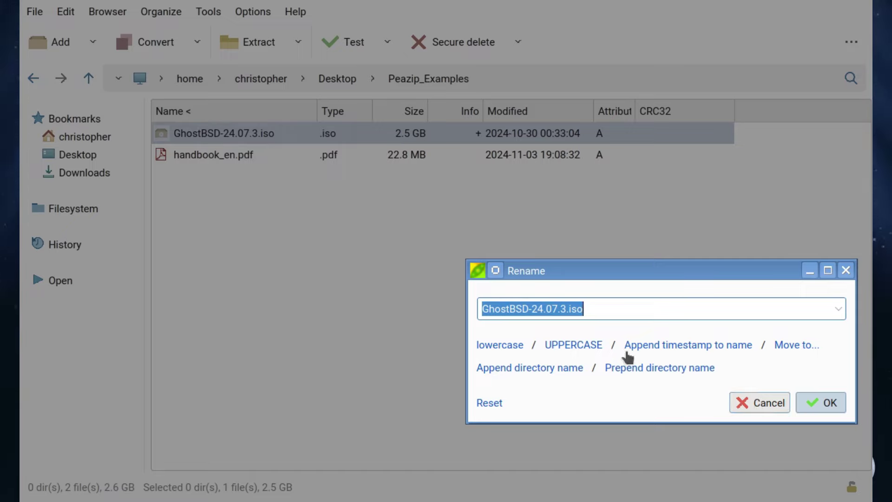
Preview lowercase, uppercase and timestamped names, then reset to GhostBSD-24.07.3.iso.
click(503, 346)
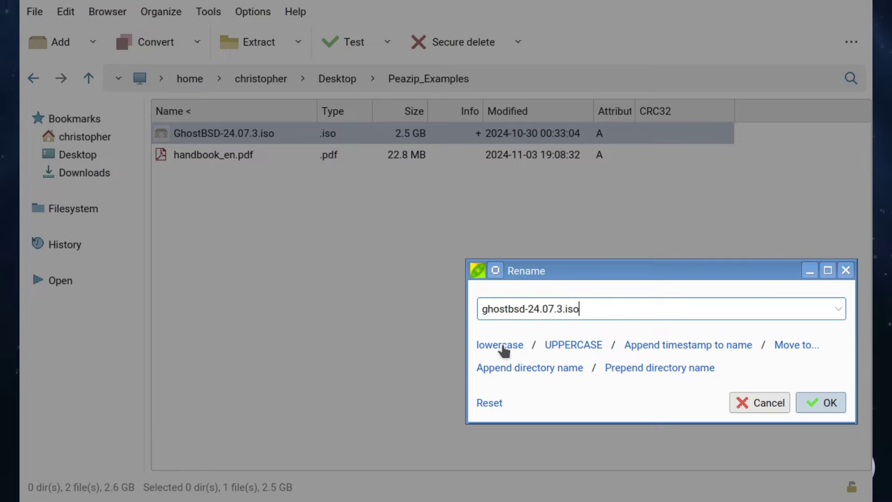
click(570, 351)
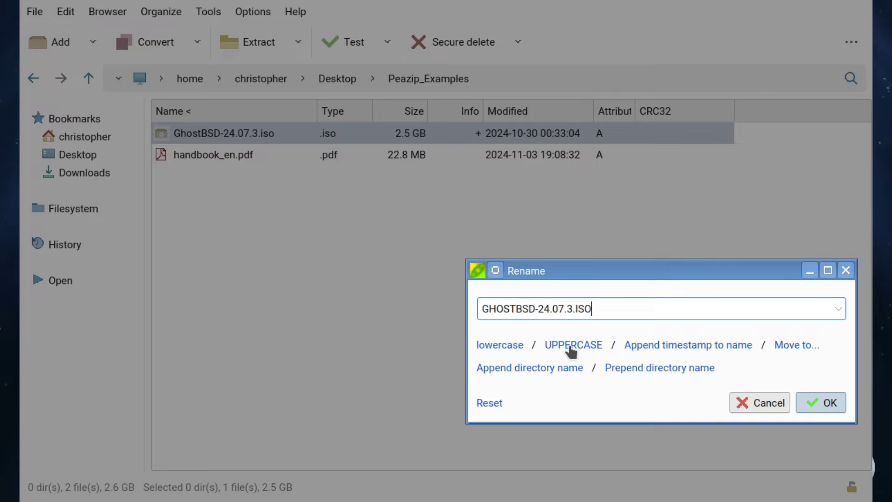
click(659, 347)
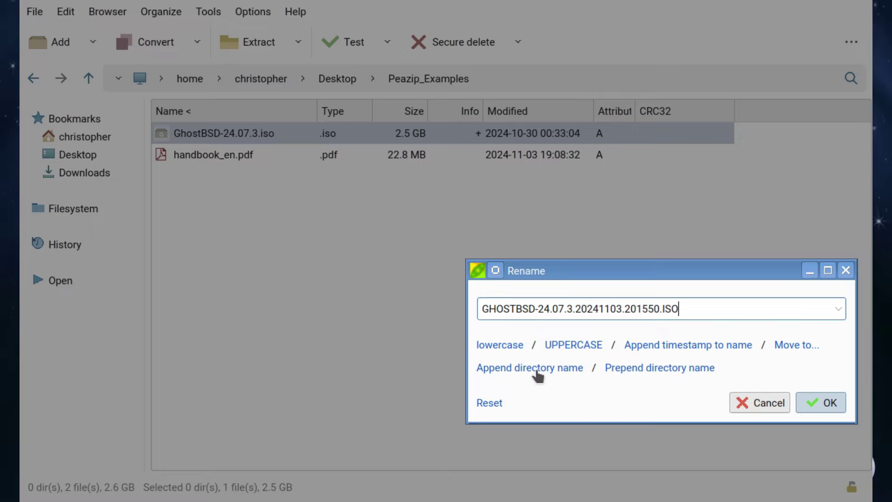
click(494, 407)
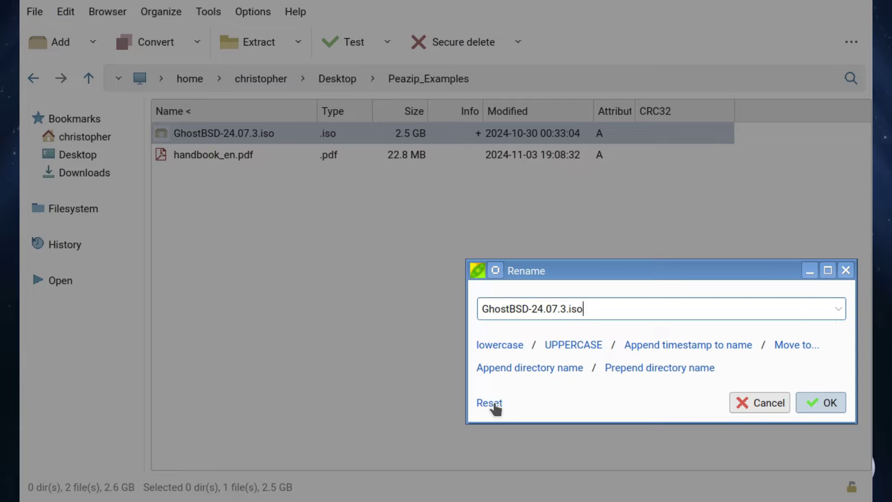
Cancel the rename and open extraction for the GhostBSD iso.
click(771, 410)
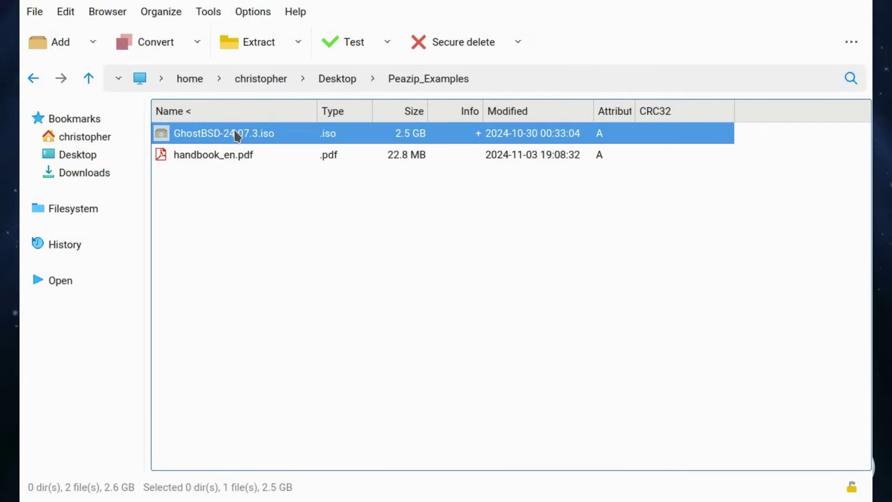
mouse_move(236, 136)
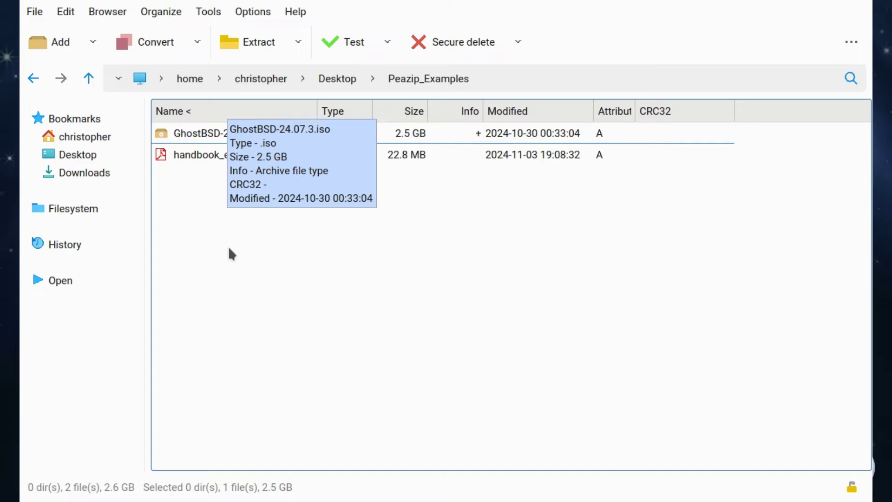
click(209, 135)
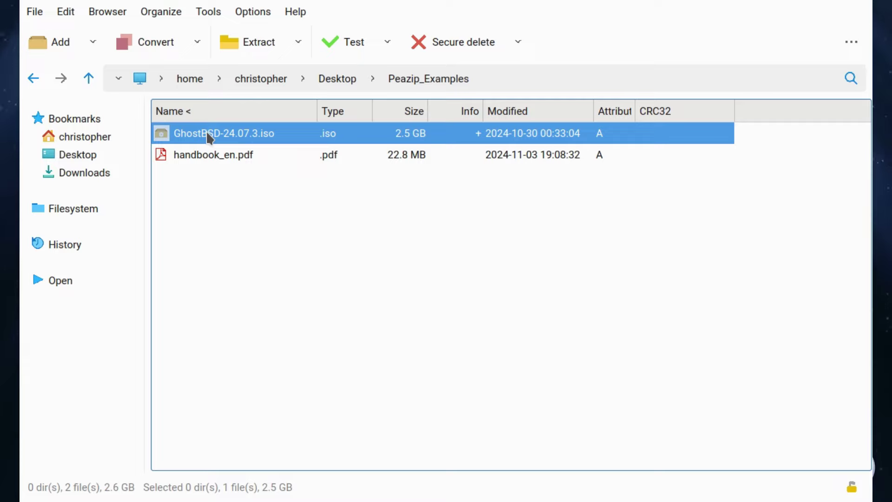
click(273, 44)
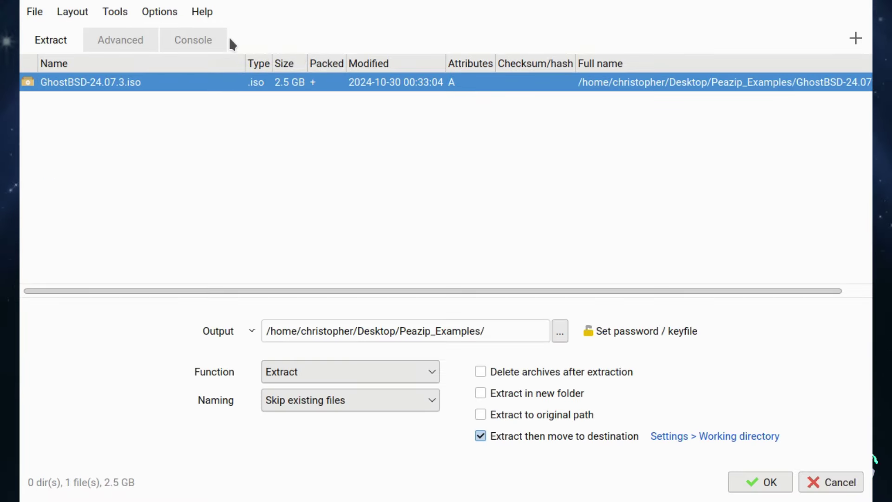
Review the Advanced and Console tabs, keeping Function set to Extract.
click(118, 41)
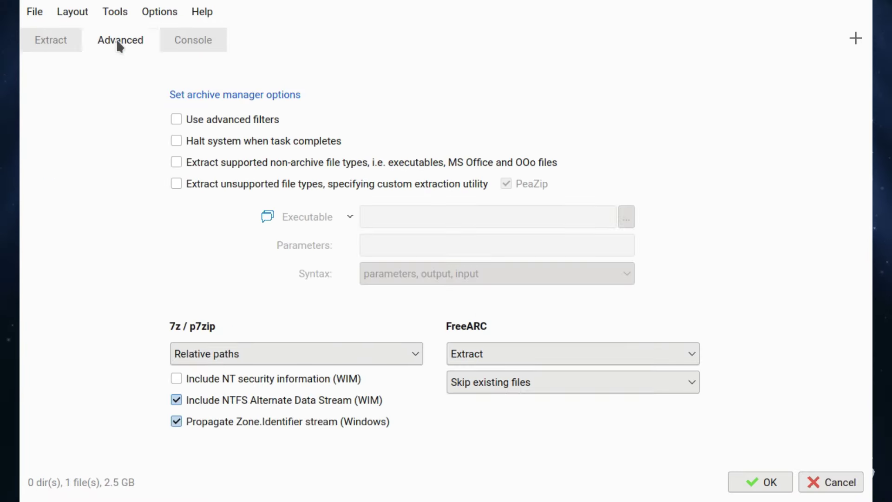
click(190, 38)
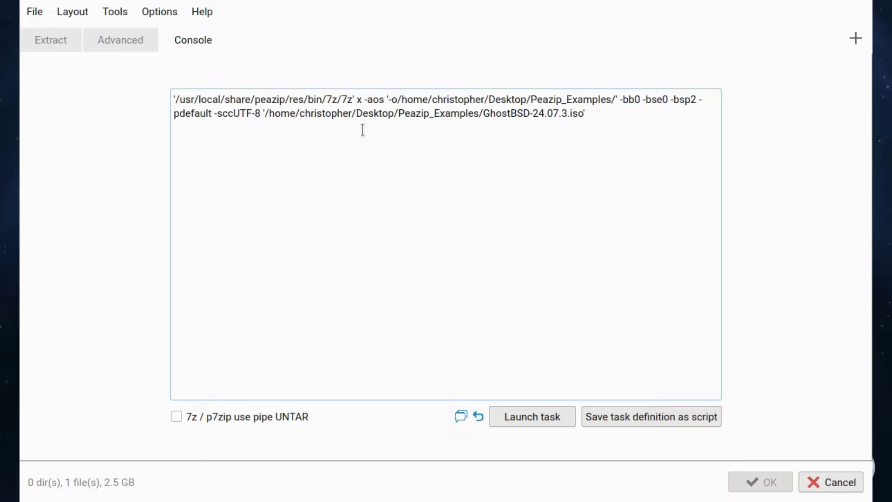
click(47, 38)
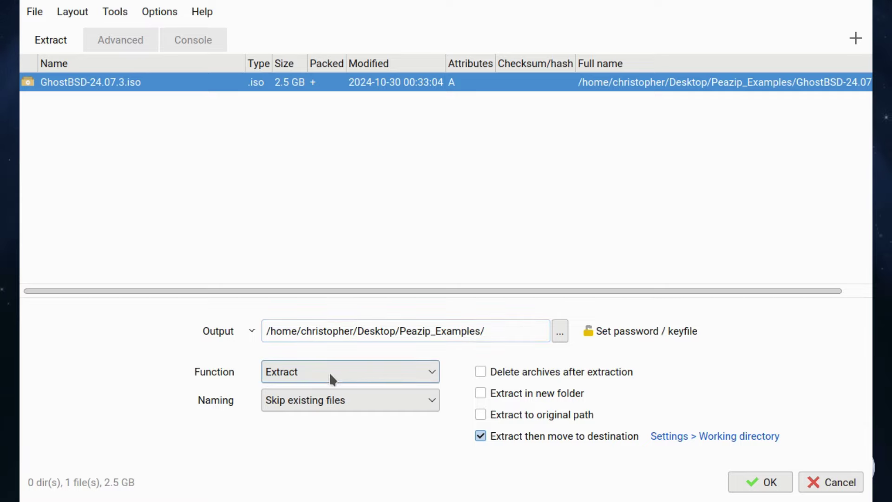
click(415, 377)
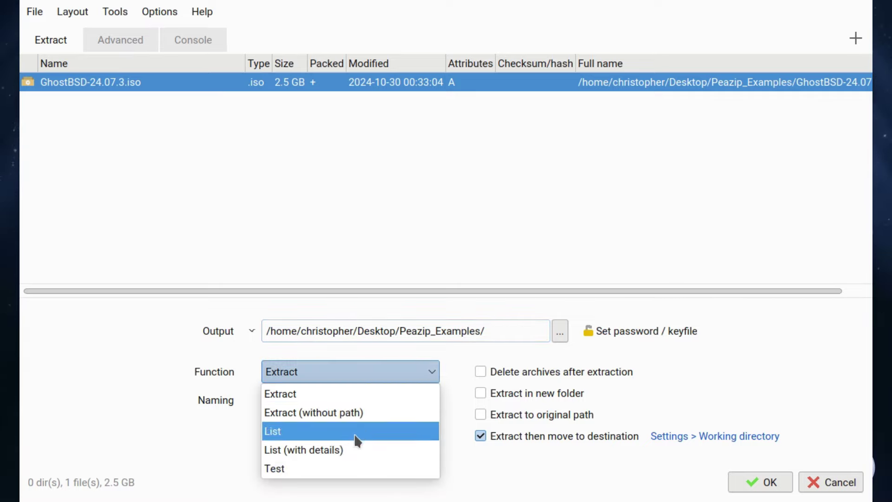
click(494, 467)
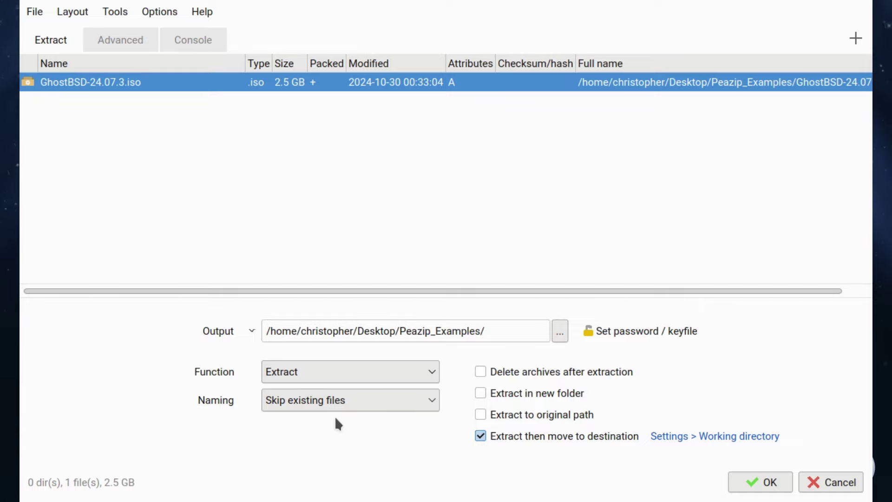
Run the iso extraction into Peazip_Examples and select the extracted LICENSE file.
click(768, 485)
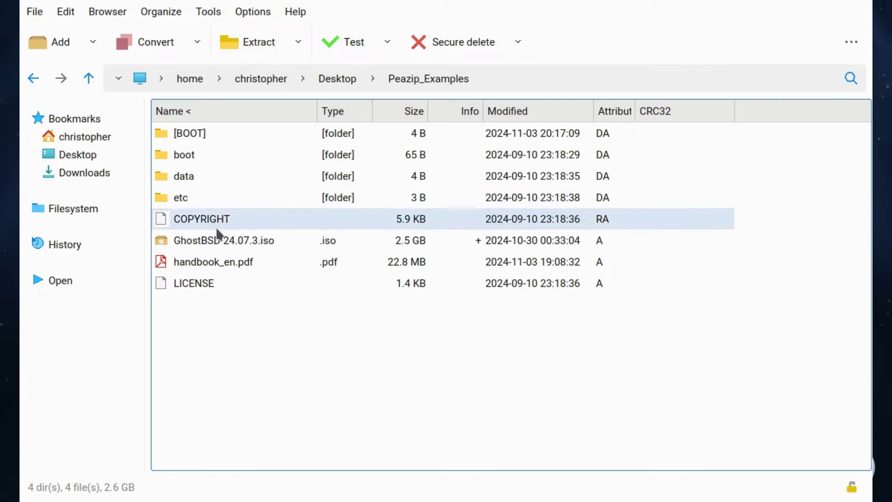
click(197, 287)
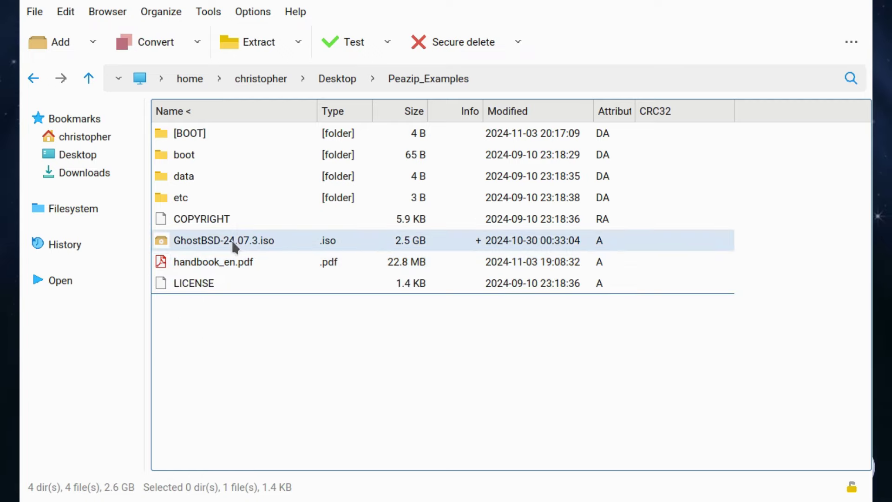
click(199, 282)
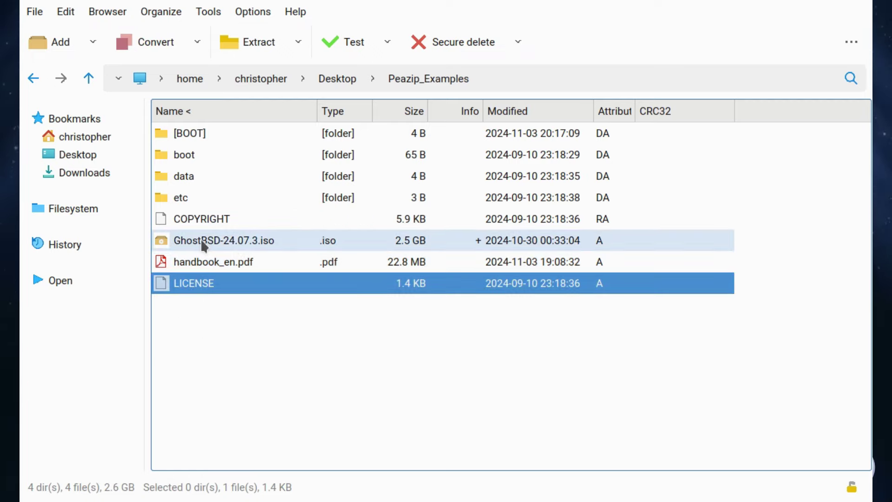
Add COPYRIGHT, etc, [BOOT], boot and data to the selection.
ctrl+click(204, 218)
ctrl+click(181, 199)
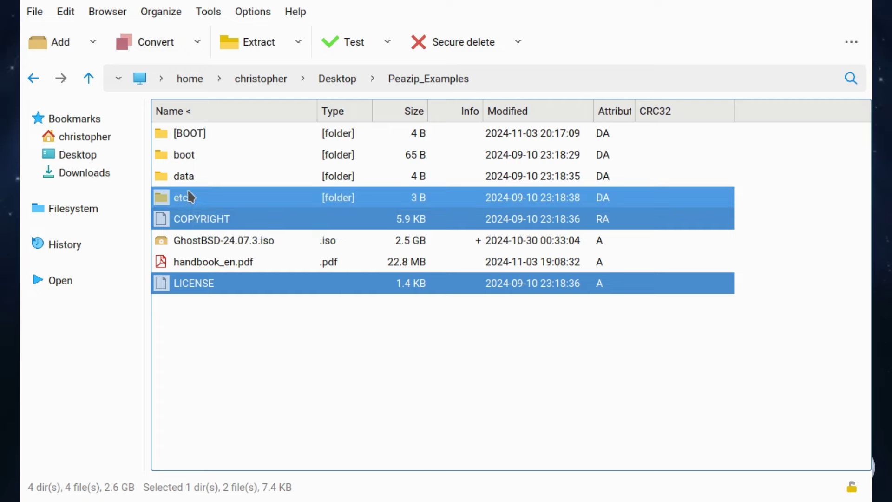
ctrl+click(183, 133)
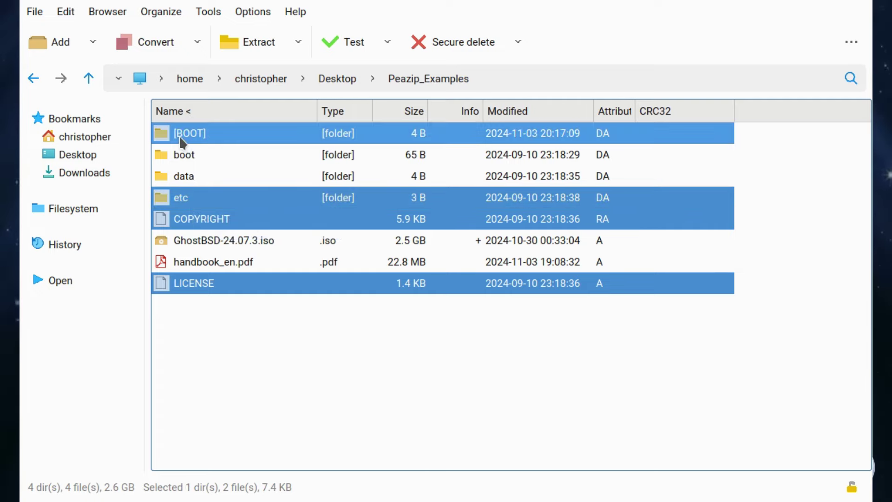
ctrl+click(179, 155)
ctrl+click(170, 175)
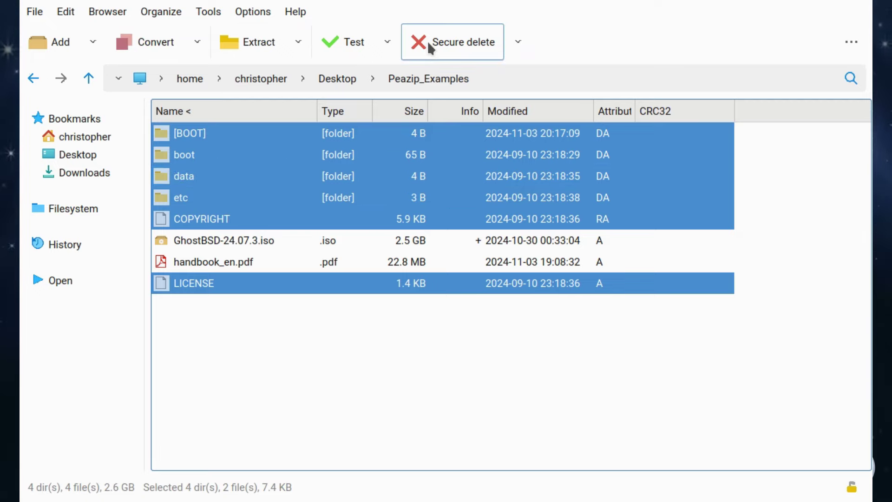
Secure-delete the six selected extracted items and confirm the warning.
click(516, 43)
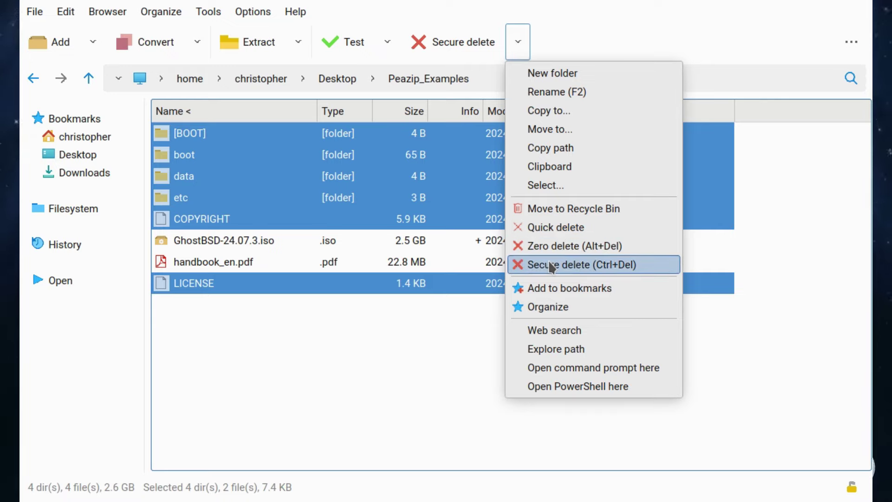
click(551, 234)
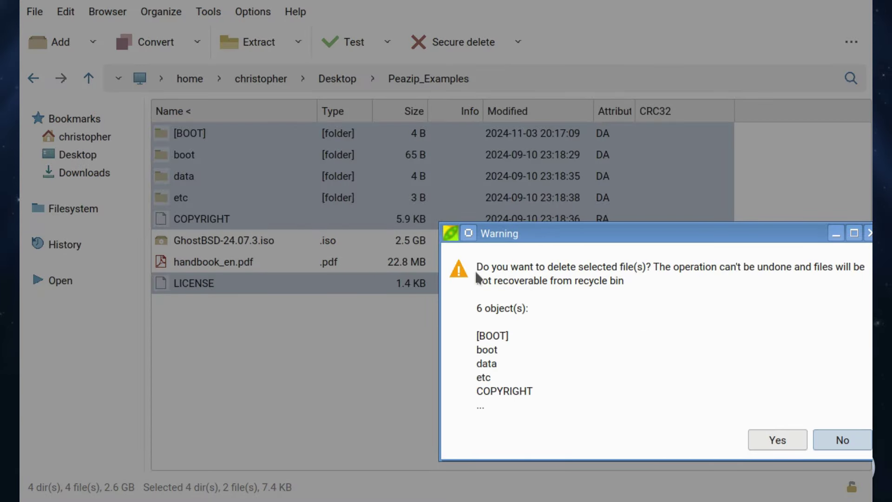
click(775, 437)
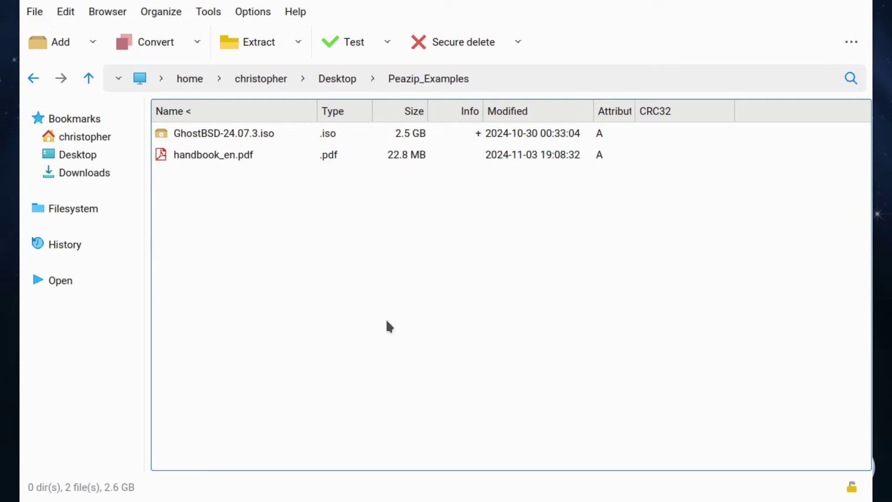
Start converting handbook_en.pdf to an archive, keeping ZIP as the format.
click(222, 154)
right_click(221, 153)
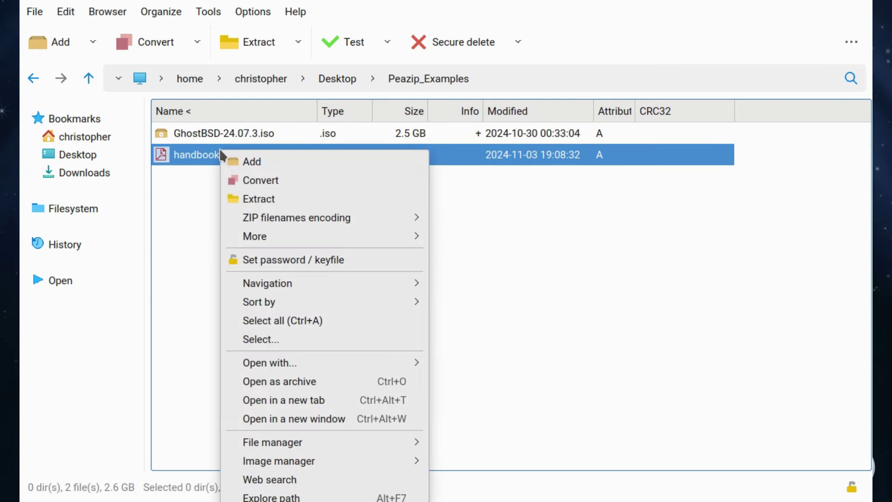
click(251, 186)
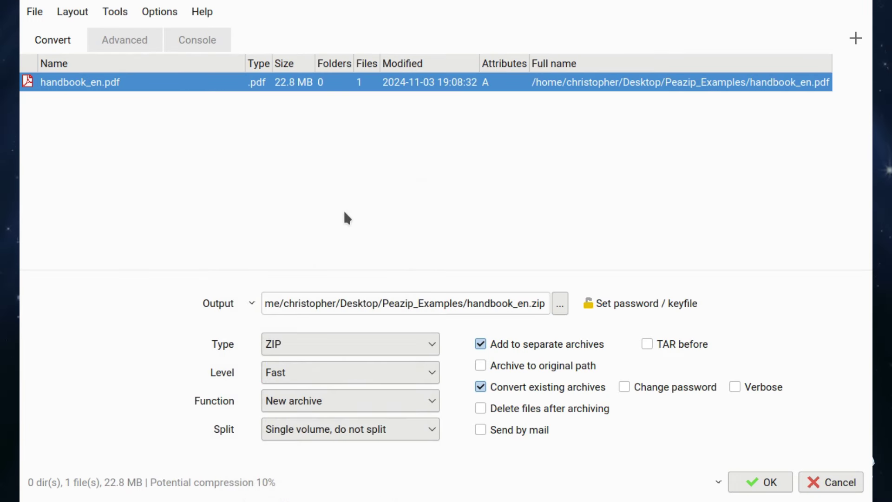
click(428, 309)
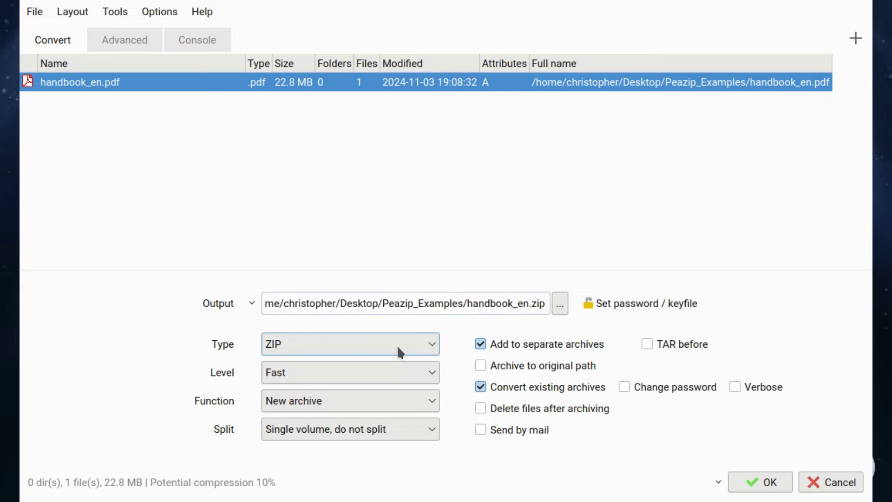
click(429, 344)
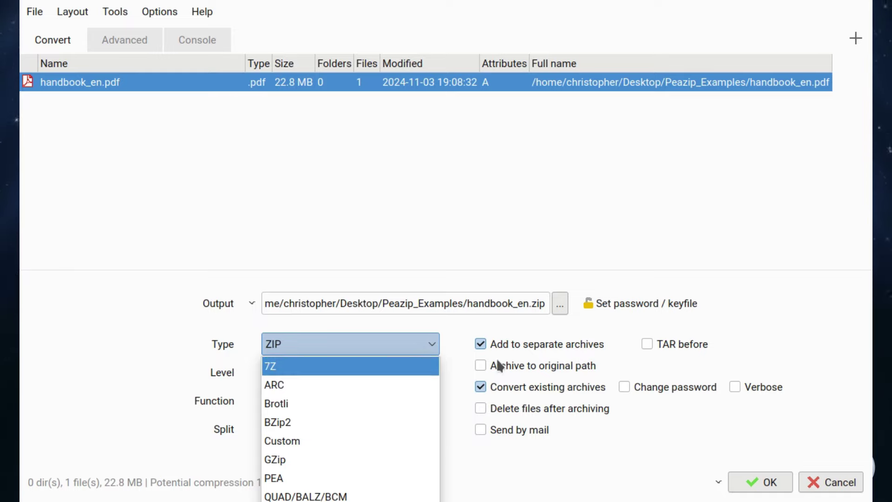
click(479, 449)
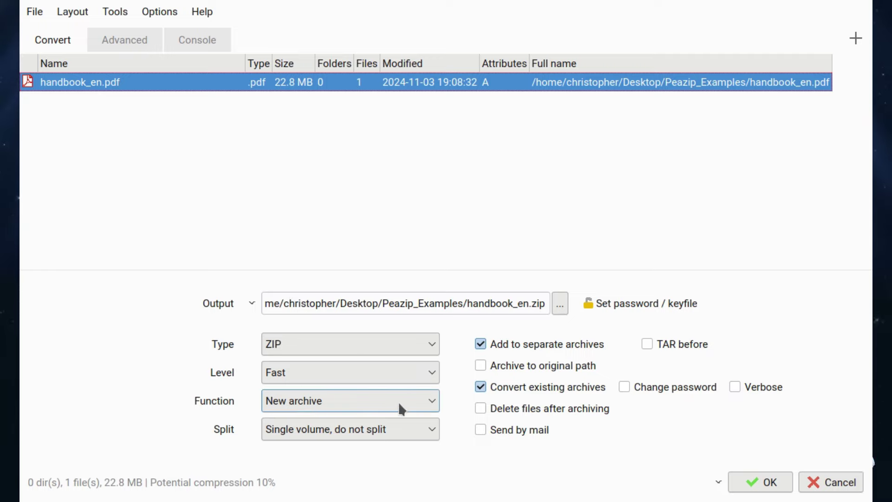
click(431, 349)
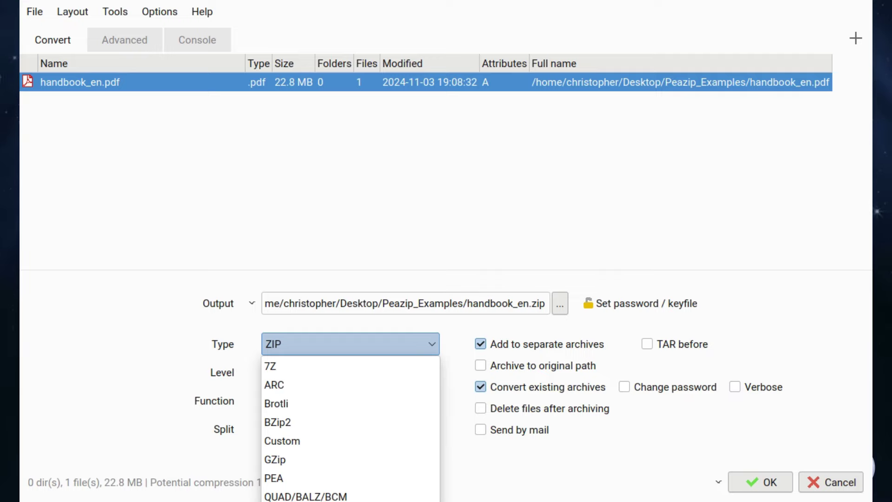
click(523, 484)
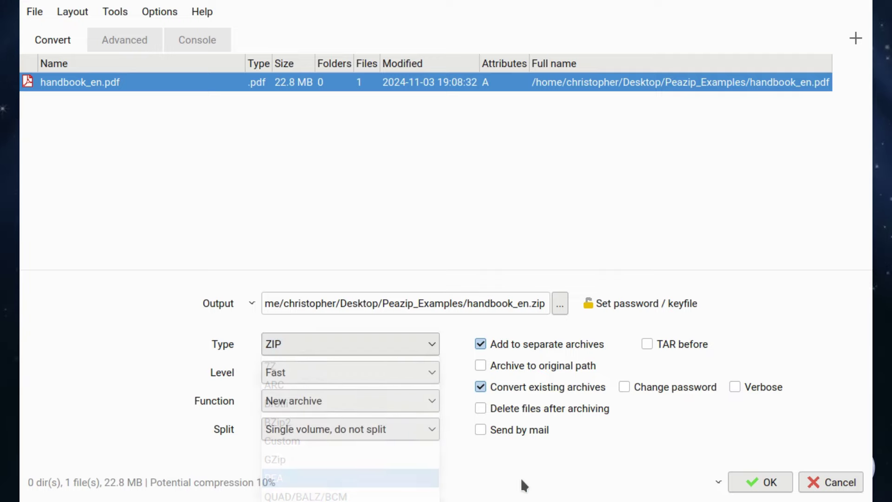
Keep New archive, single volume and Fast level, then create handbook_en.zip.
click(429, 402)
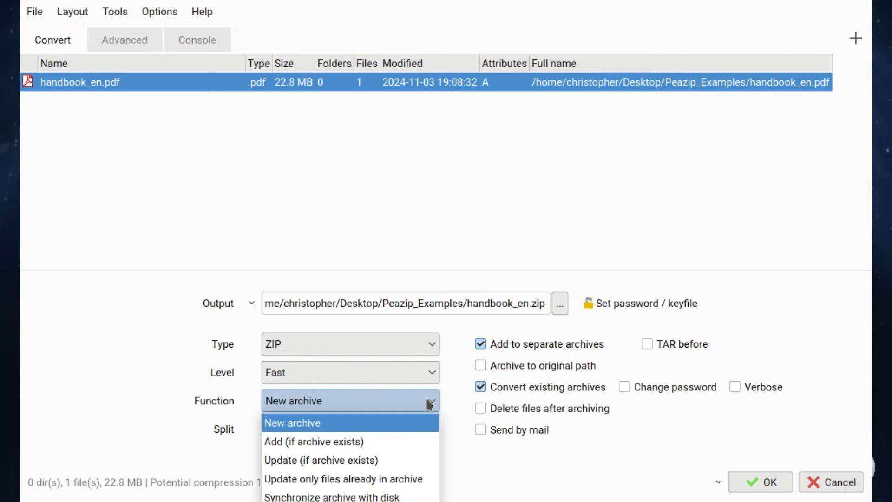
click(484, 468)
click(405, 424)
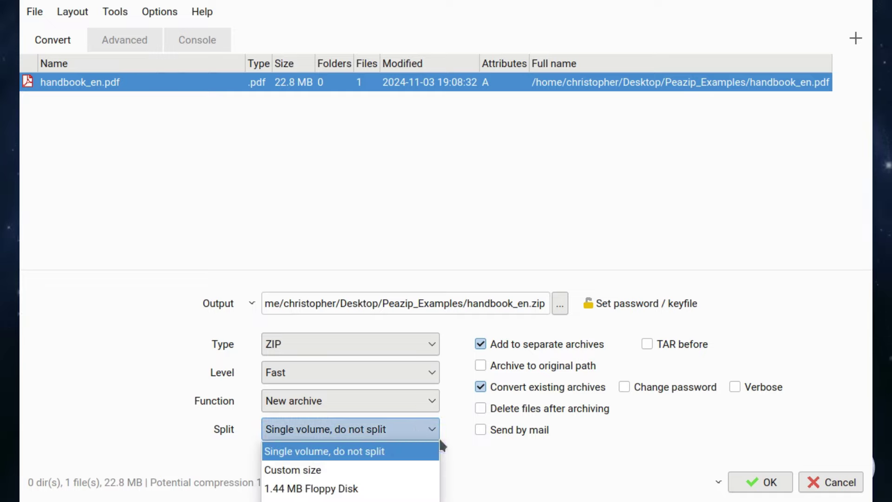
click(506, 464)
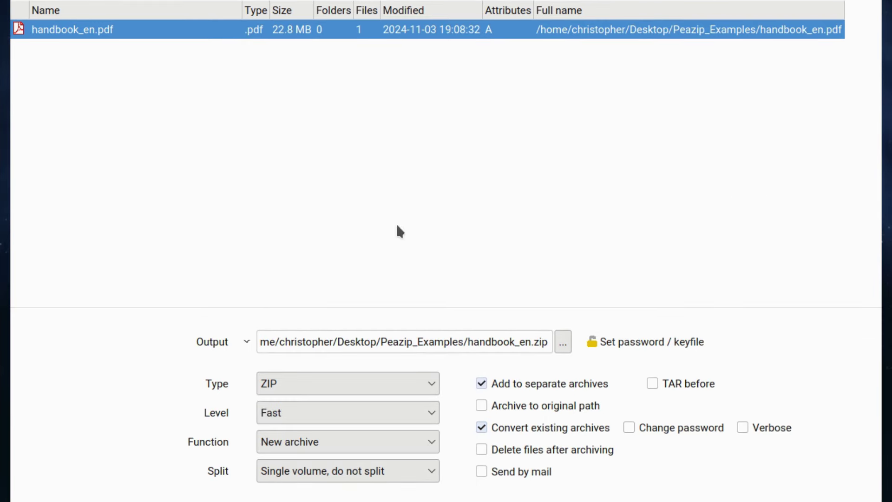
click(424, 384)
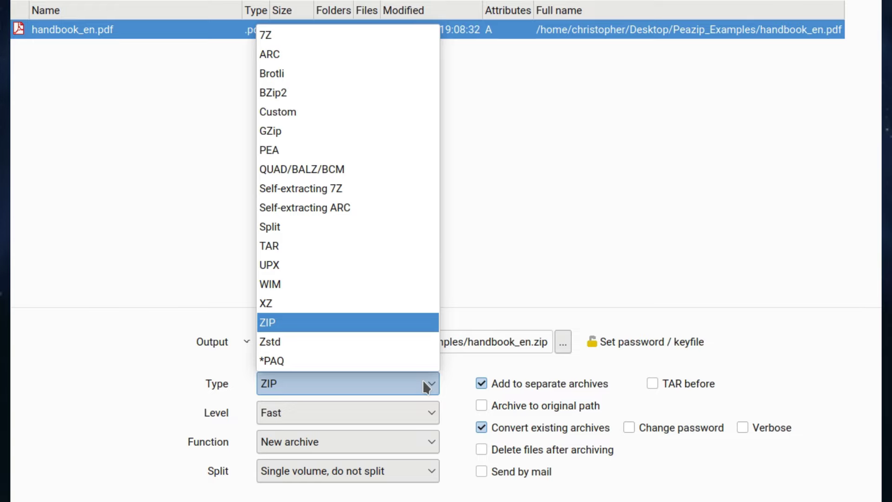
click(422, 379)
click(297, 411)
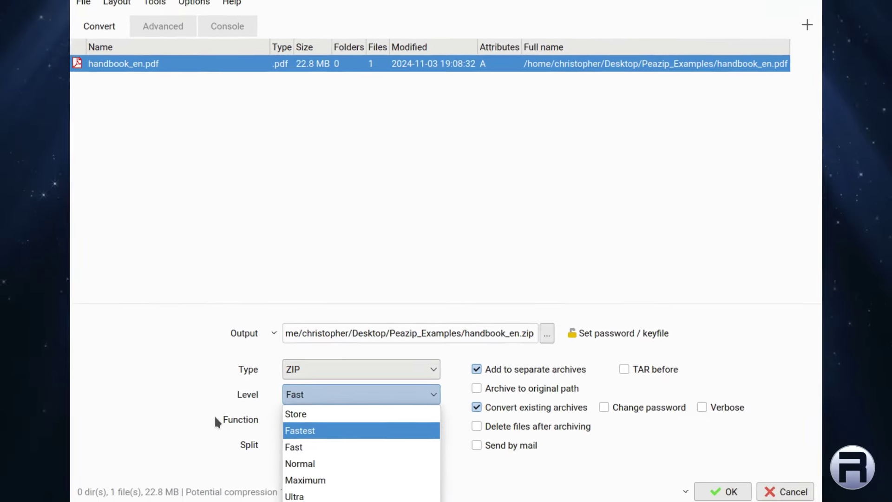
click(302, 445)
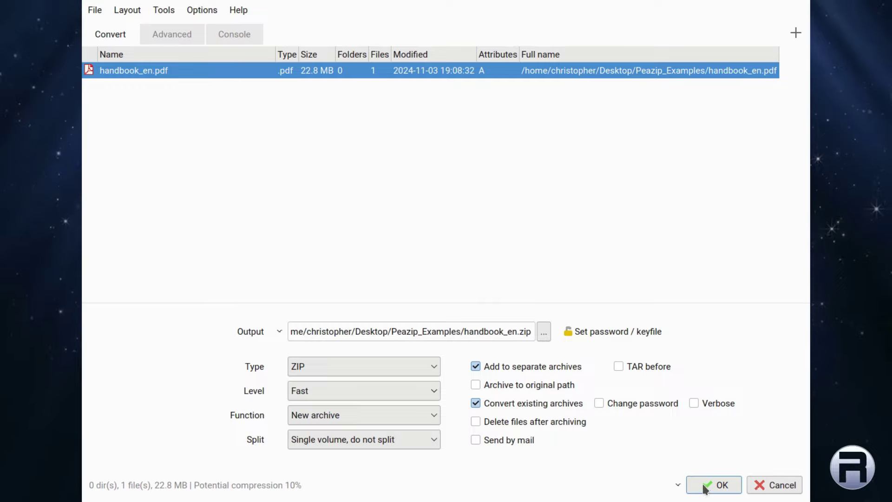
click(705, 487)
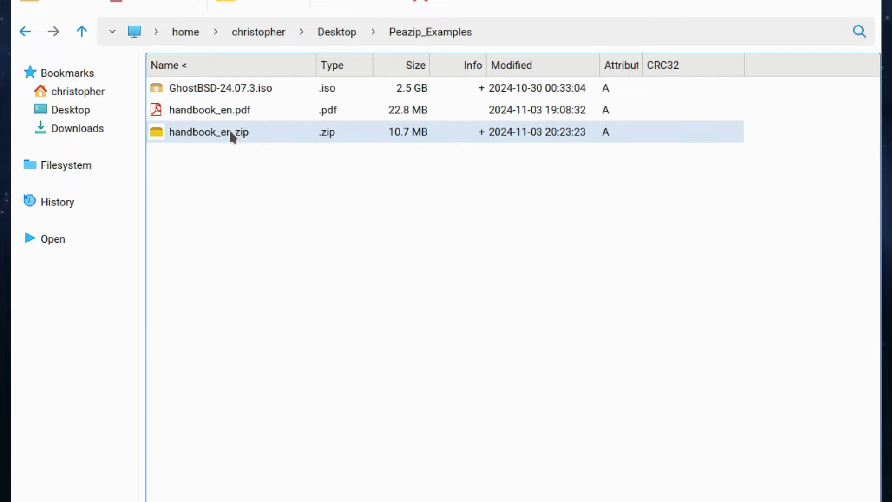
Convert handbook_en.pdf to GZip at Normal level, producing handbook_en.pdf.gz.
right_click(217, 110)
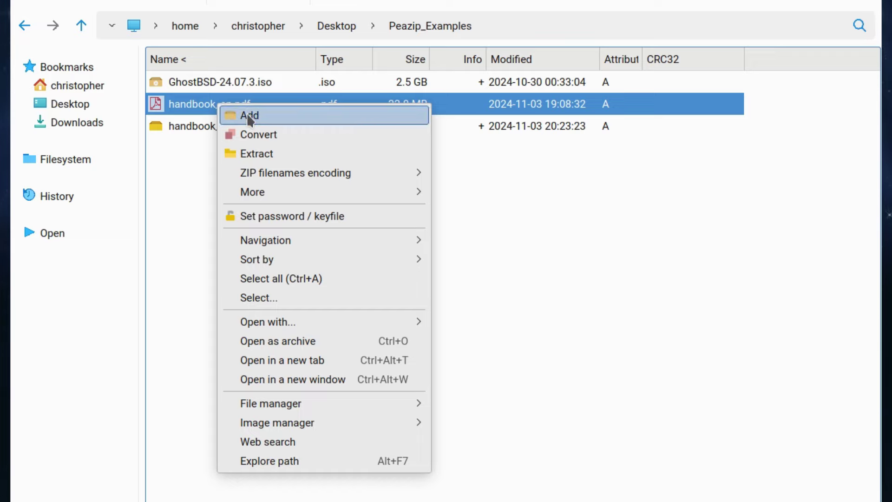
click(255, 136)
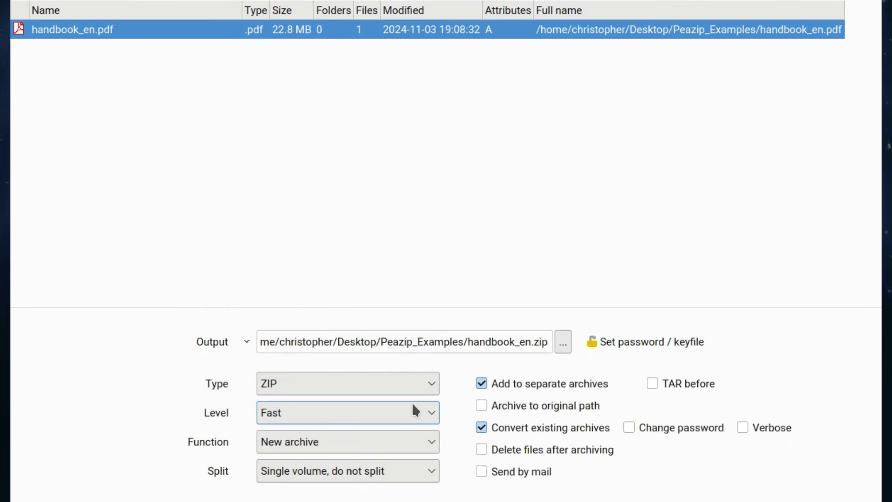
click(341, 387)
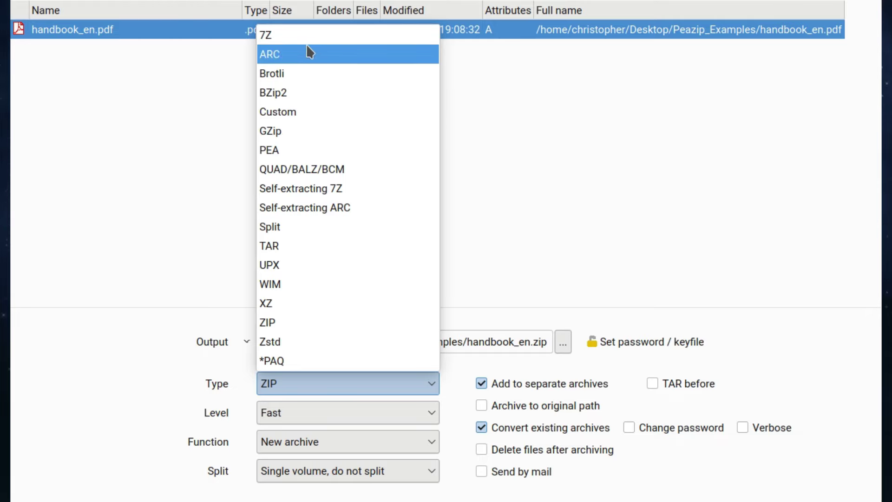
click(282, 134)
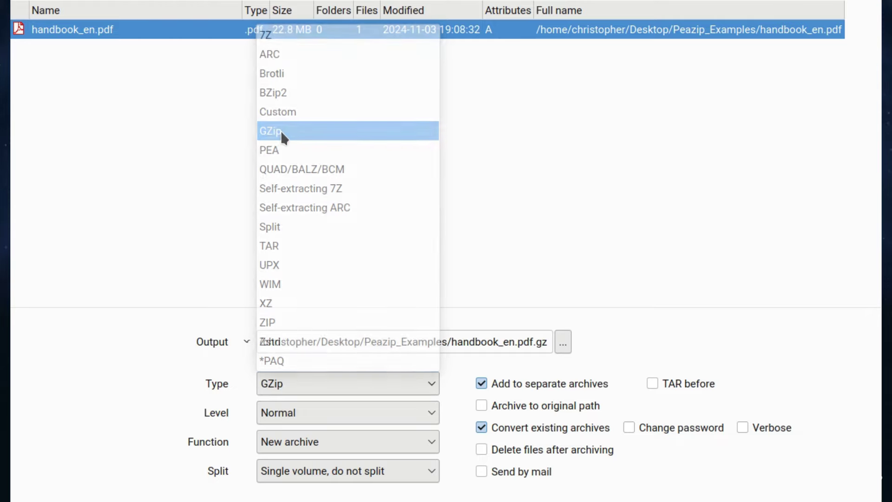
click(349, 412)
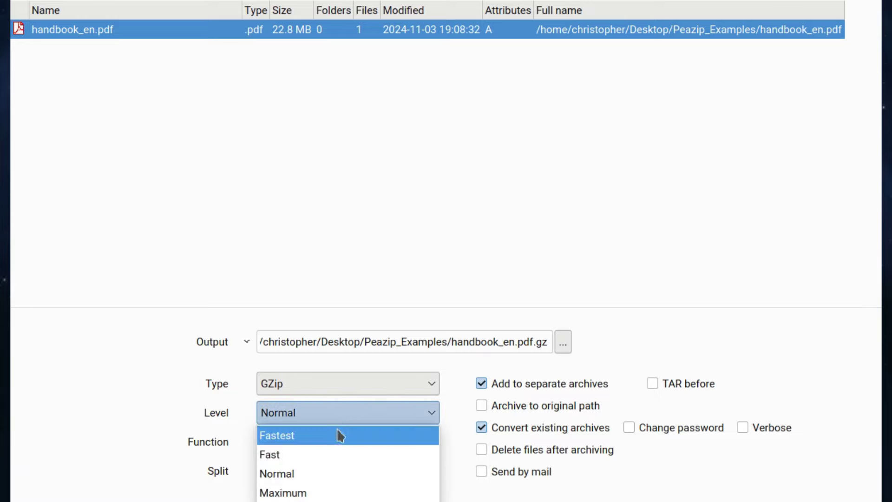
click(439, 493)
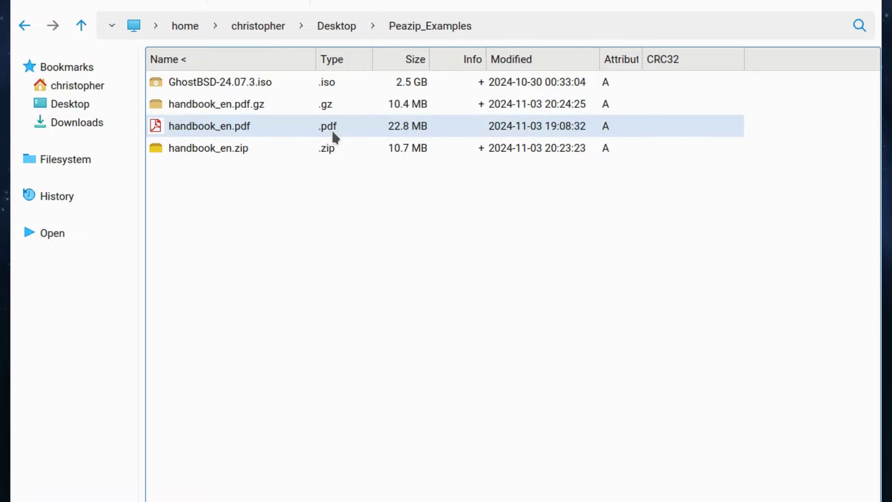
Convert handbook_en.pdf to XZ, producing the 8.7 MB handbook_en.pdf.xz.
right_click(205, 128)
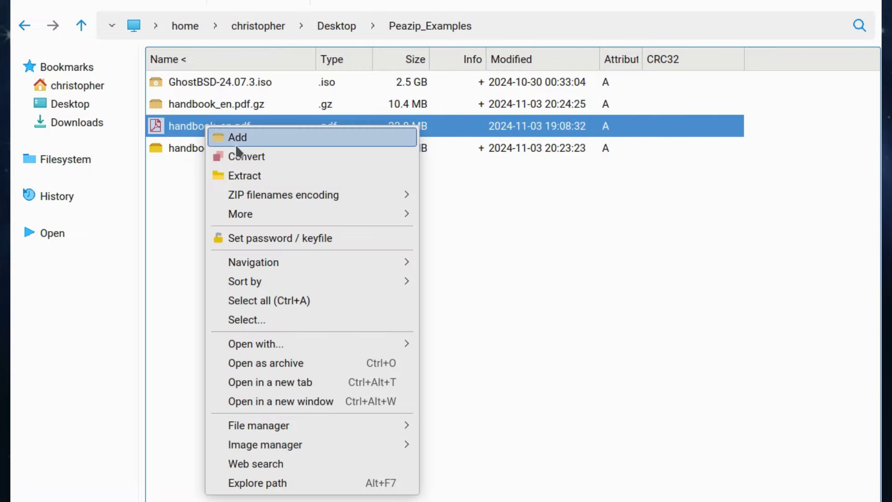
click(256, 157)
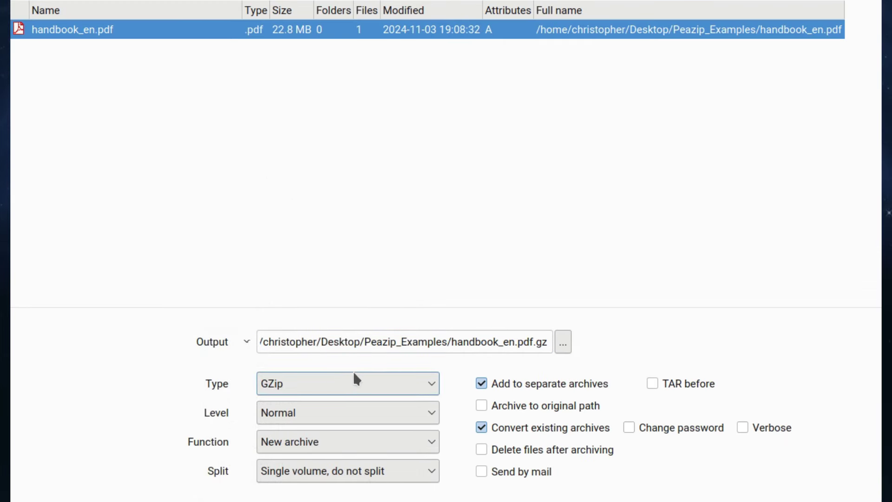
click(341, 386)
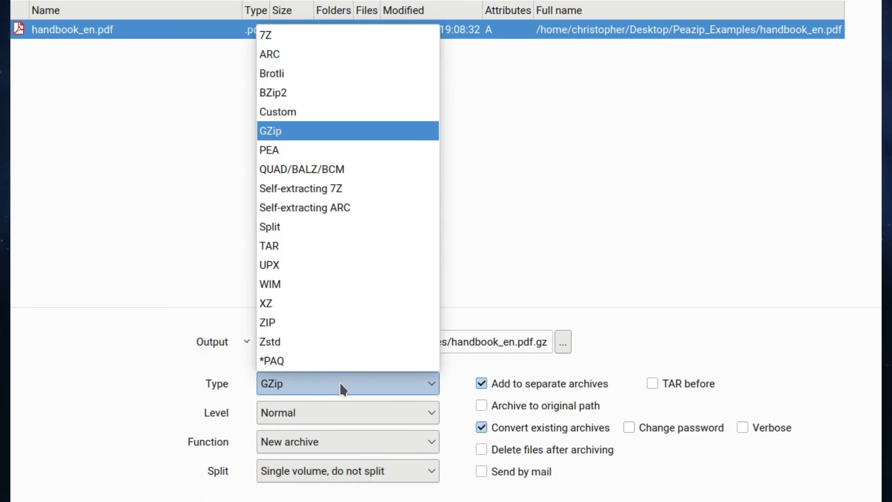
click(343, 306)
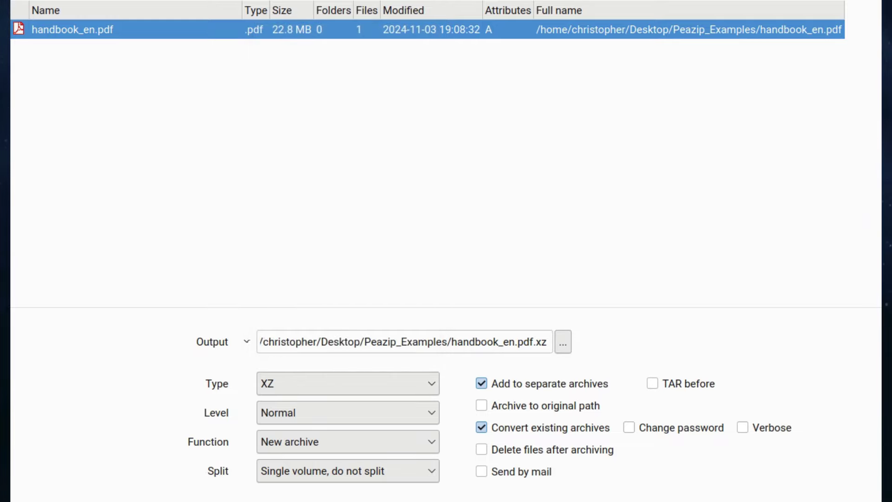
key(Return)
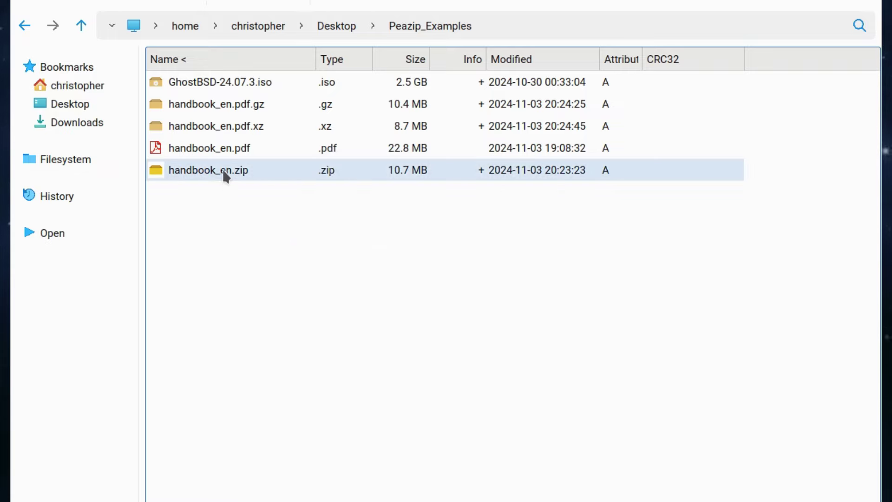
Select handbook_en.pdf.xz, handbook_en.pdf.gz and handbook_en.pdf, and quick-delete all three.
click(208, 132)
shift+click(214, 105)
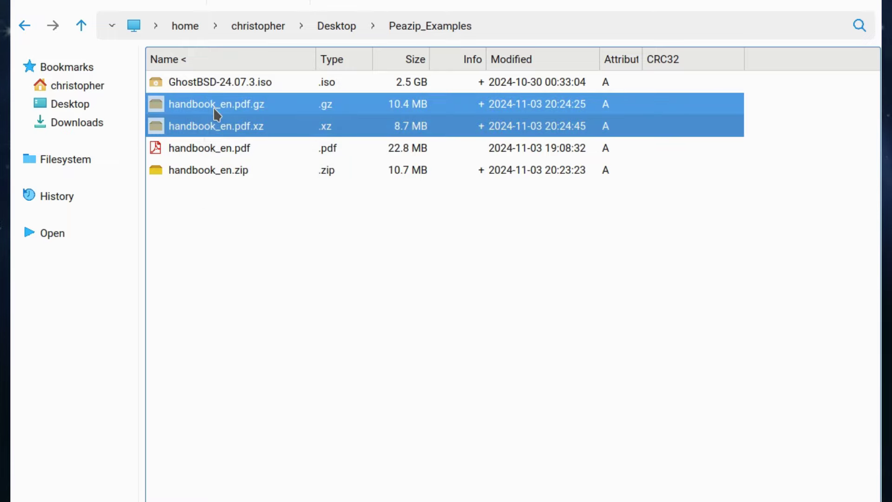
ctrl+click(201, 148)
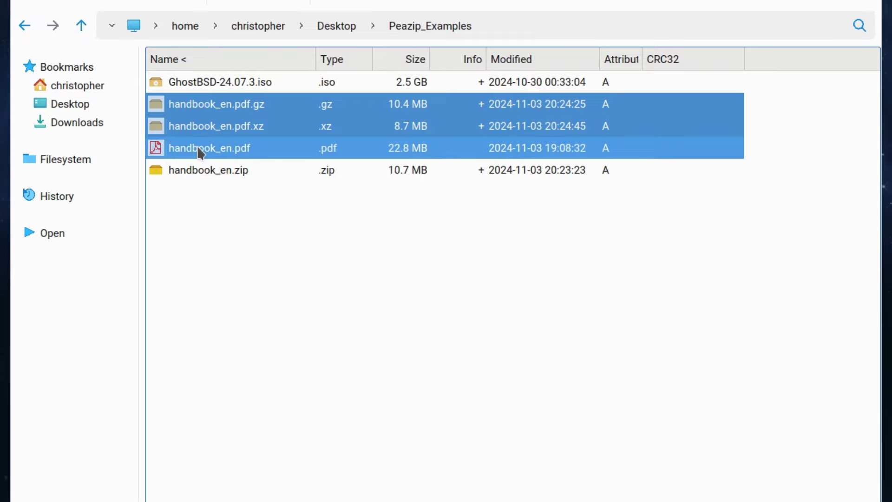
right_click(207, 125)
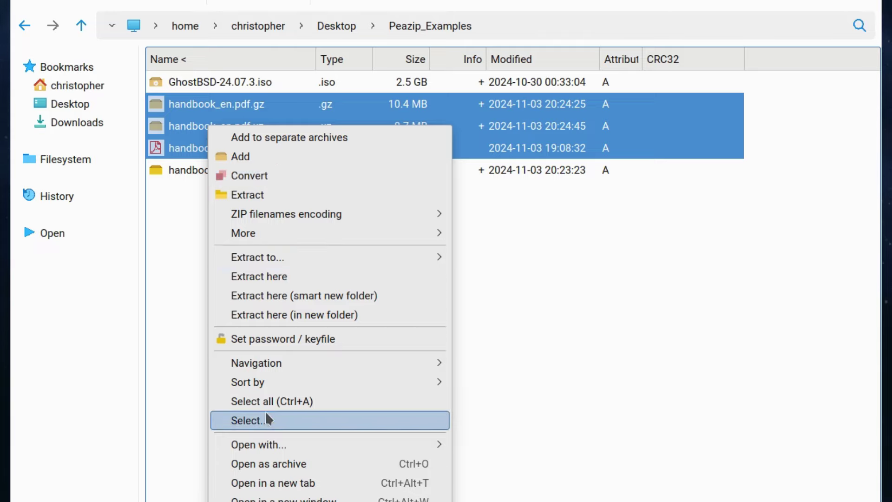
click(525, 278)
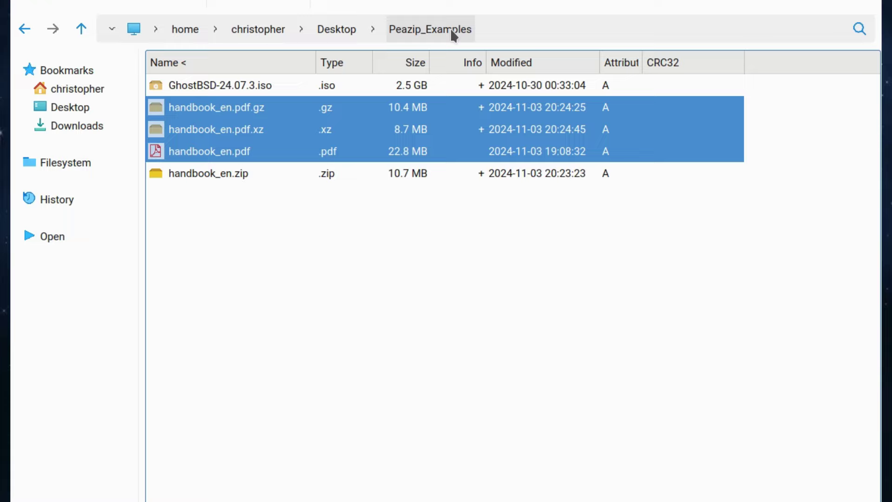
click(521, 44)
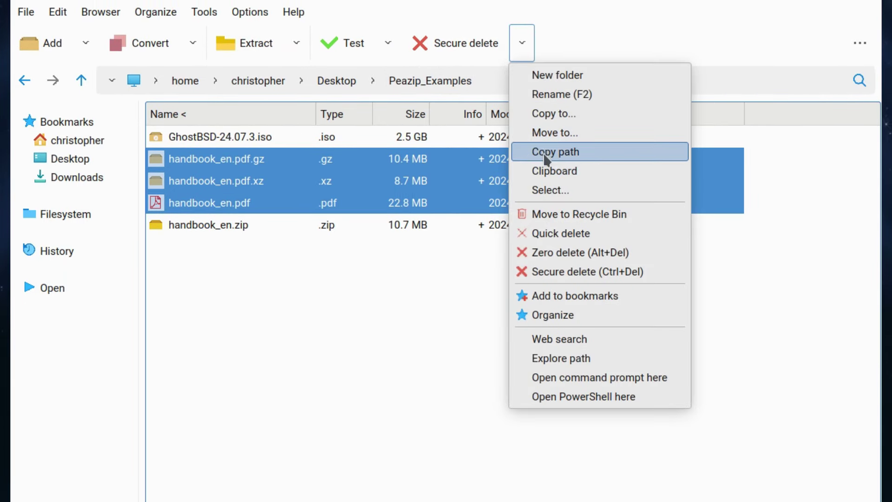
click(542, 236)
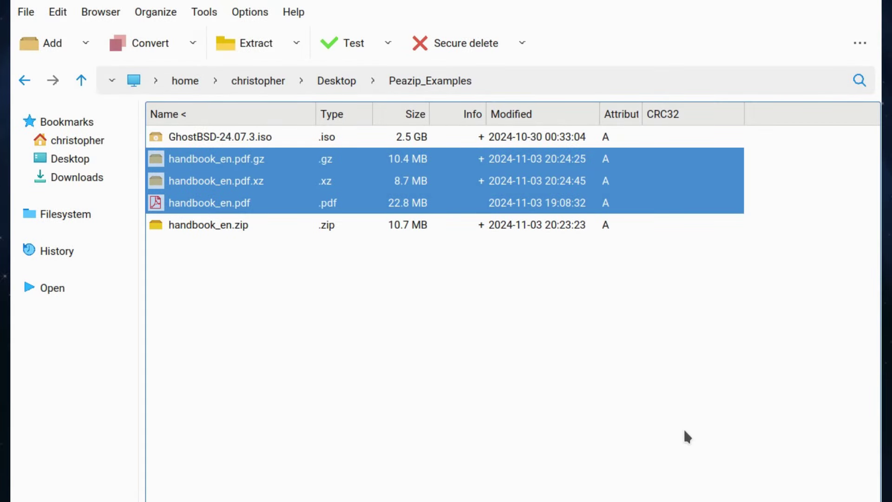
key(Delete)
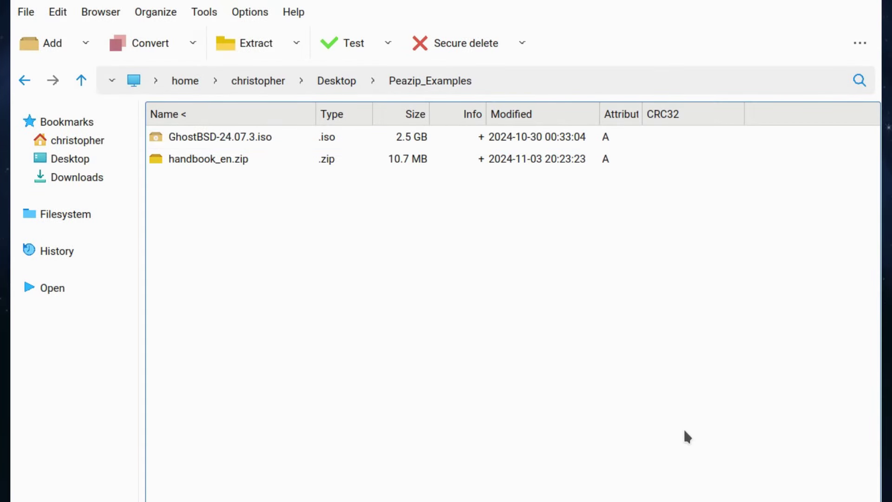
Extract handbook_en.zip into the current folder to restore the 22.8 MB handbook_en.pdf.
right_click(221, 162)
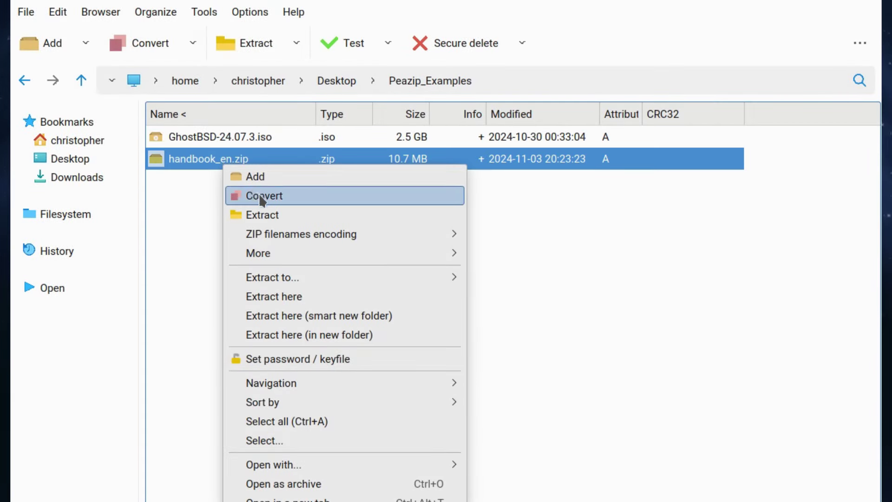
click(267, 212)
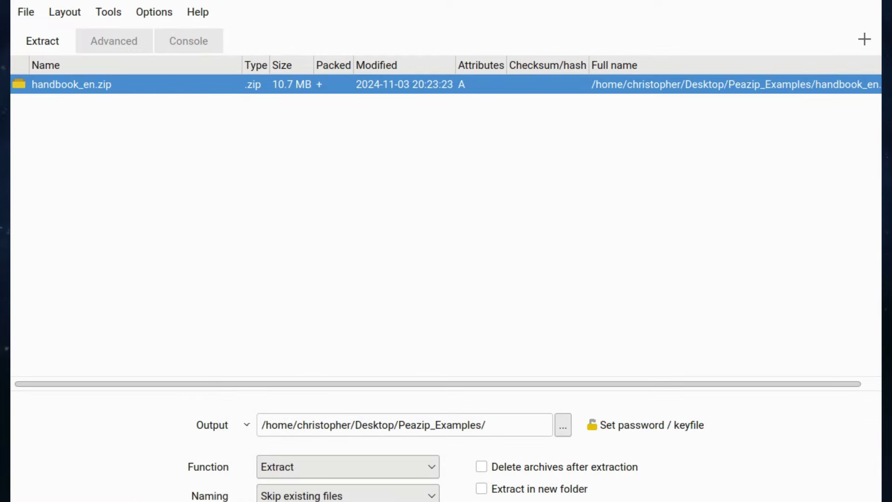
key(Return)
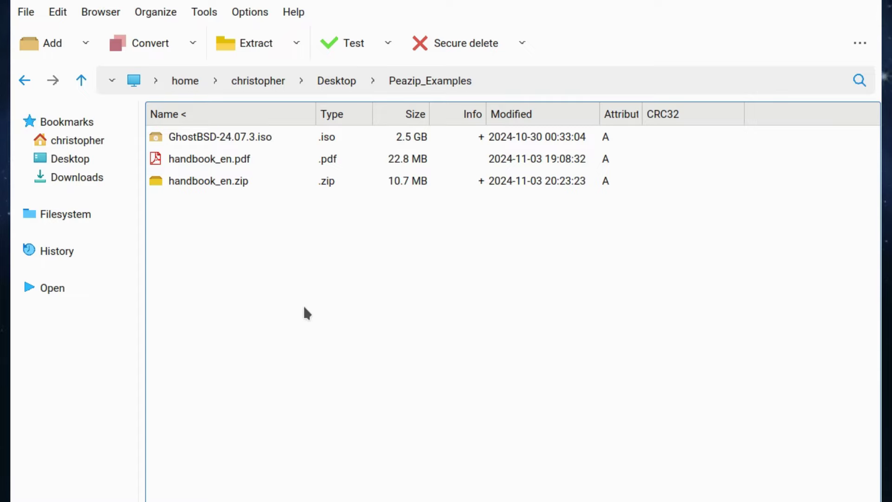
Check the GhostBSD-24.07.3.iso context menu without acting, then select handbook_en.zip.
click(234, 137)
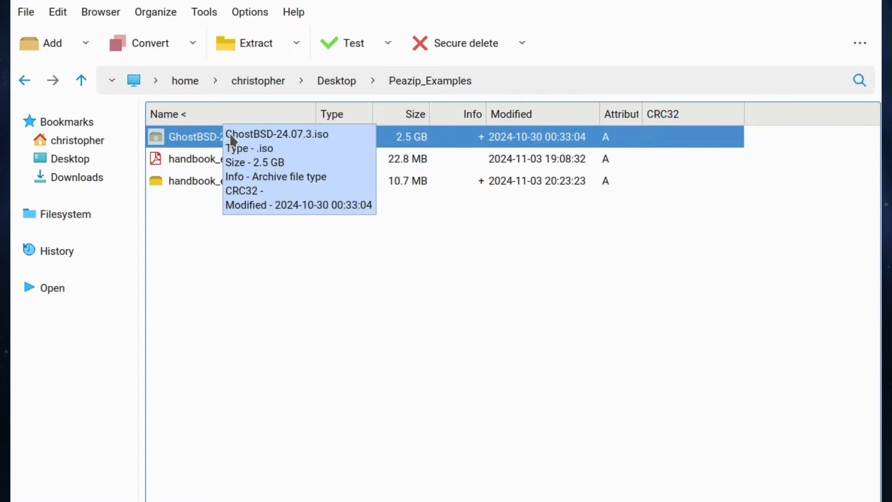
right_click(200, 138)
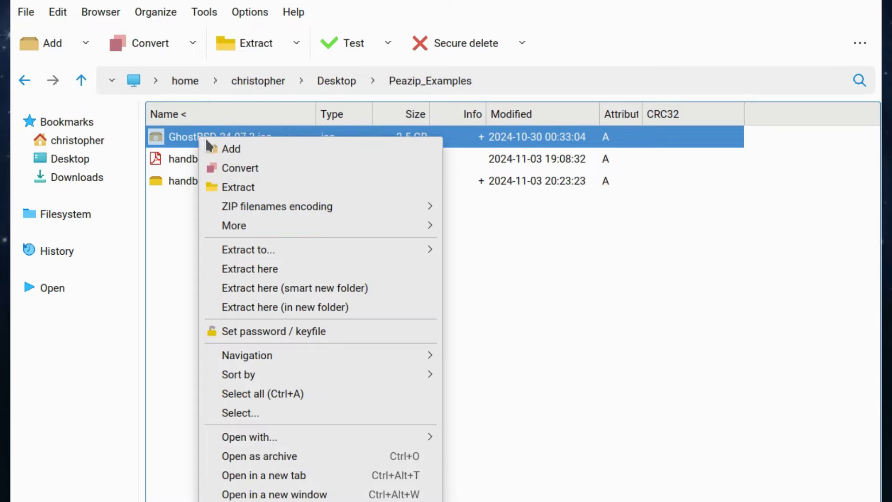
click(183, 259)
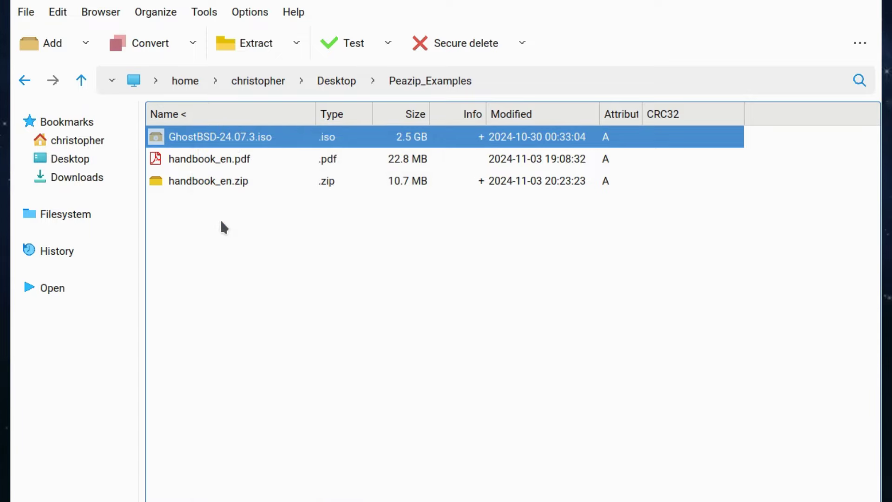
click(214, 184)
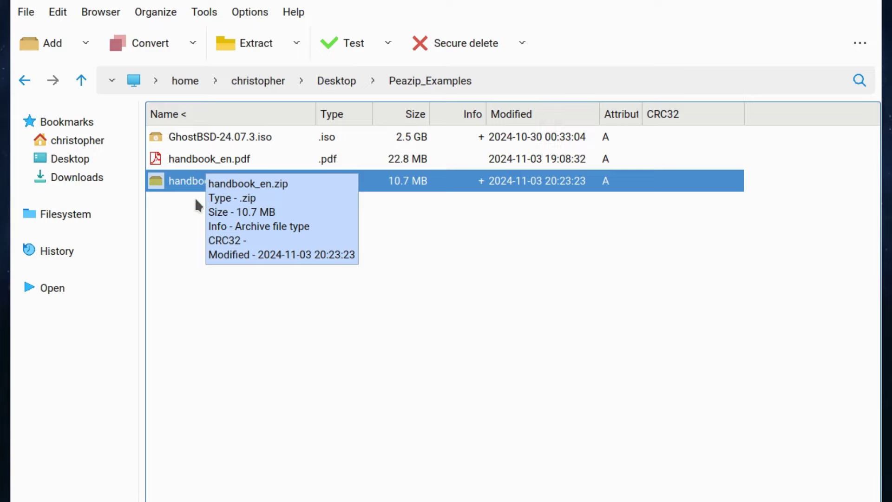
click(191, 225)
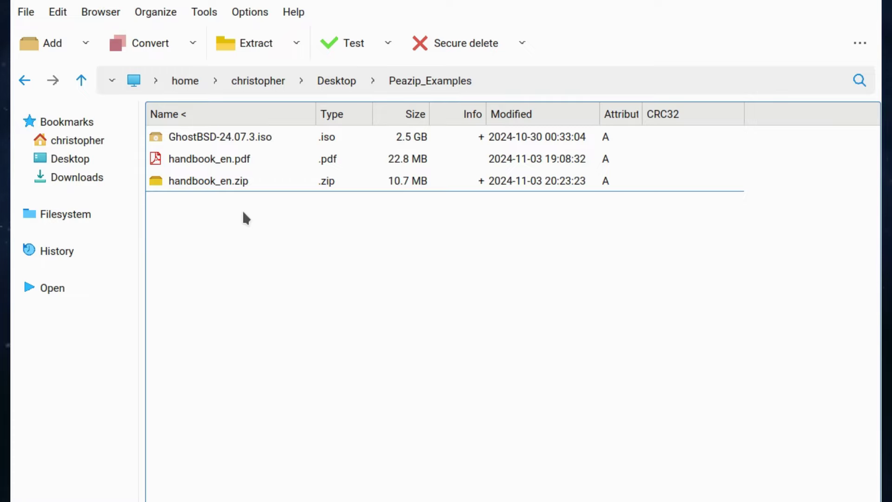
click(195, 185)
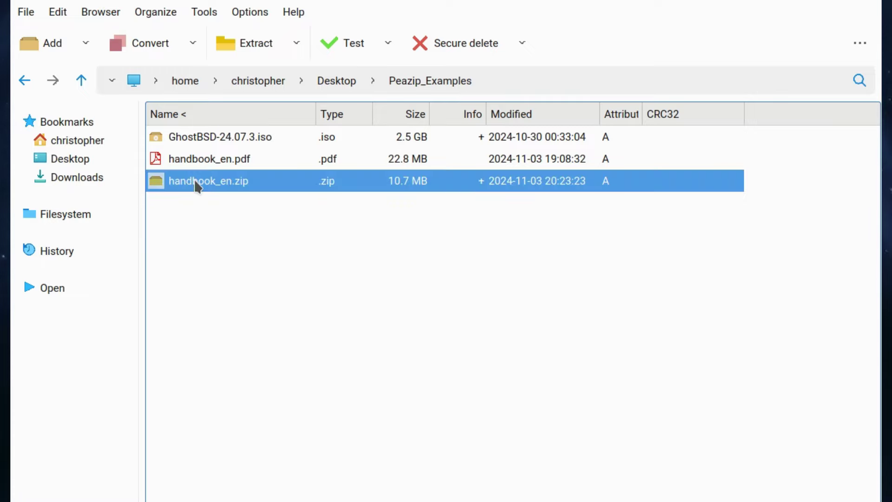
click(155, 237)
click(177, 180)
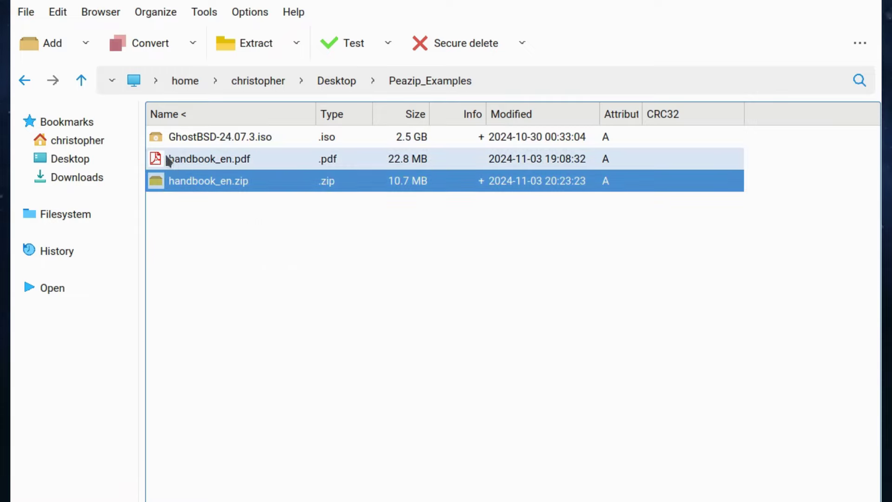
Start a new archive from handbook_en.zip and drag in handbook_en.pdf and the GhostBSD iso.
right_click(162, 182)
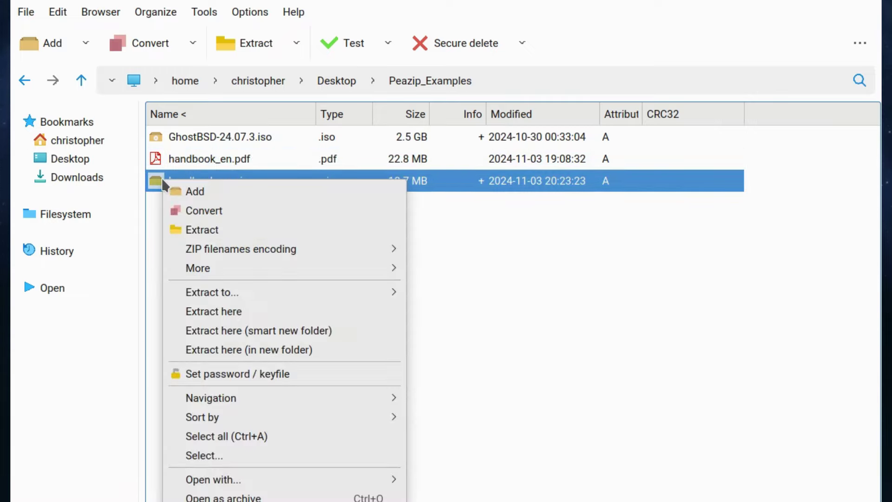
click(197, 191)
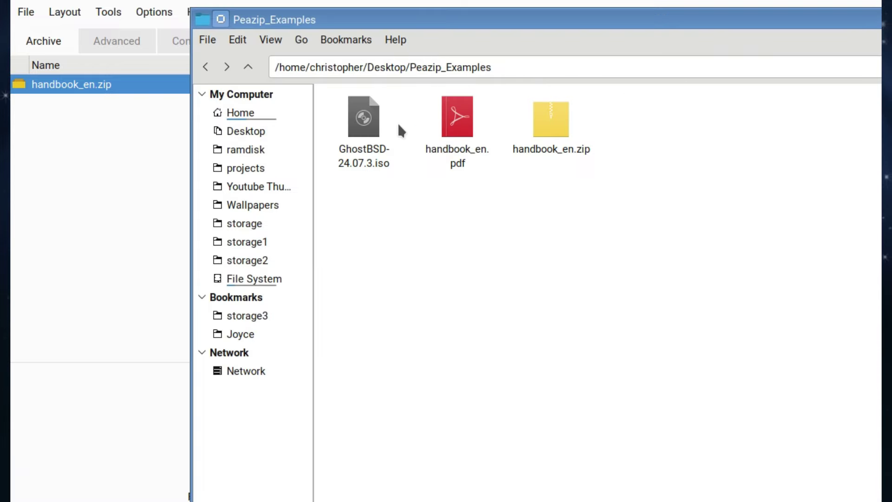
drag(459, 129, 91, 189)
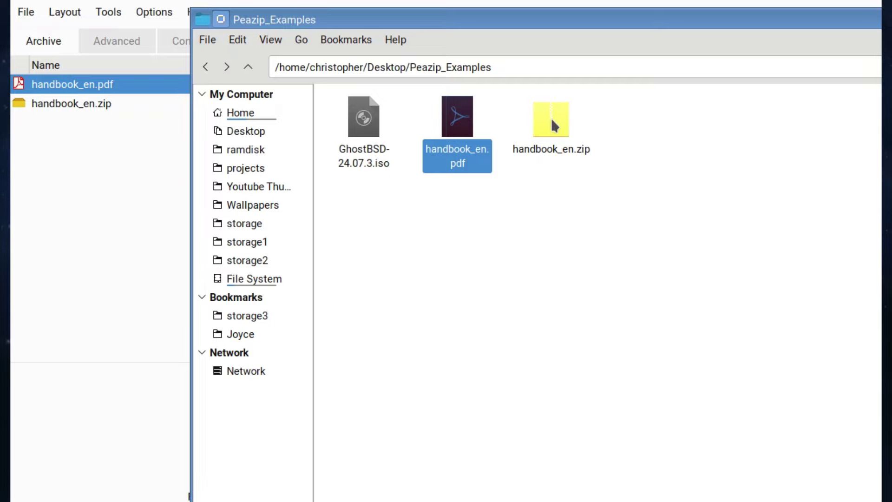
click(374, 126)
drag(374, 126, 122, 191)
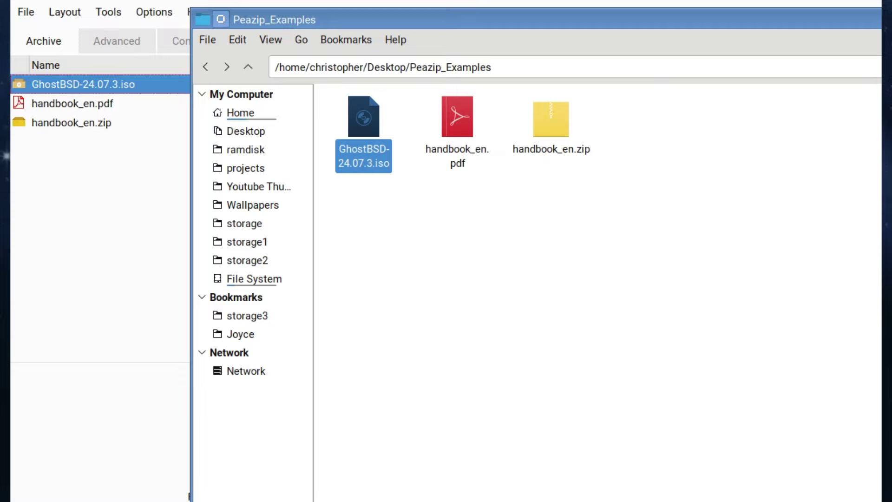
key(alt+Tab)
key(Down)
key(Down)
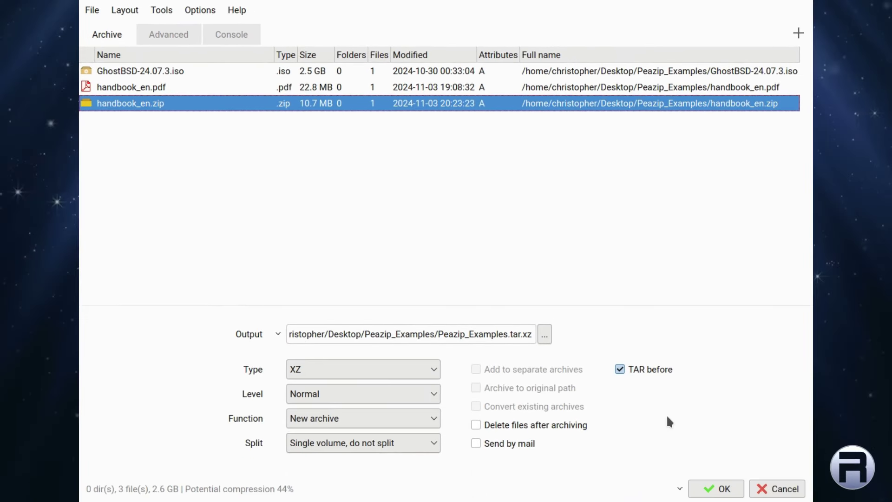
Confirm the XZ with TAR before settings to build Peazip_Examples.tar.xz.
click(692, 485)
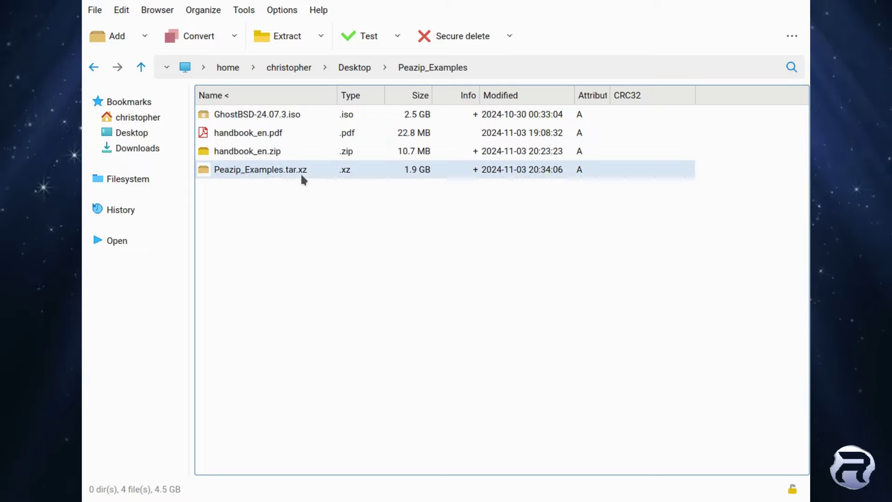
Select Peazip_Examples.tar.xz and choose Extract in new folder from the Extract options.
mouse_move(277, 173)
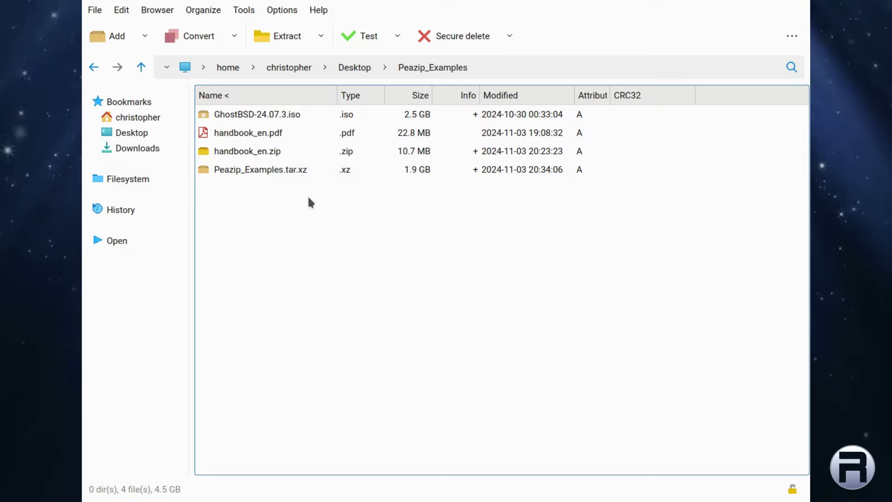
click(248, 171)
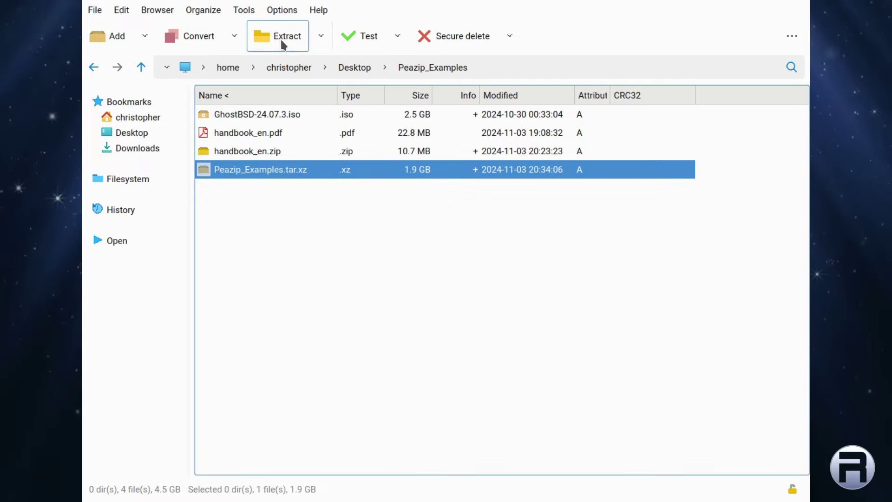
click(322, 36)
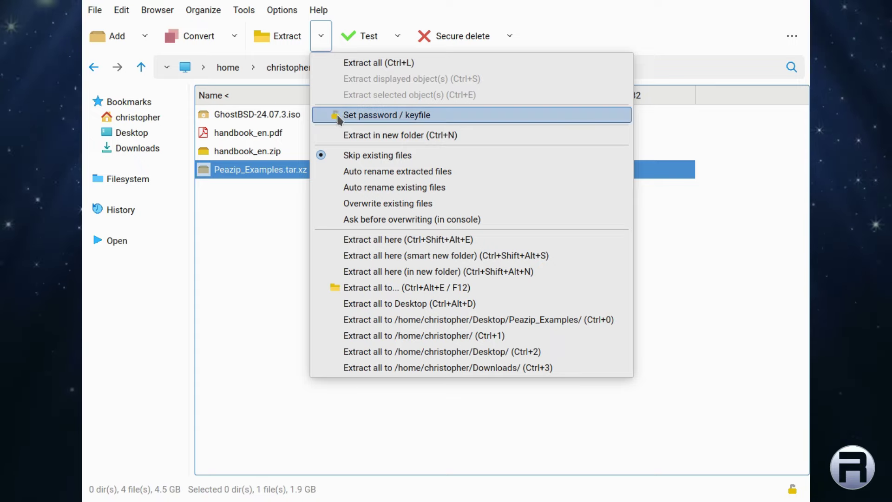
click(363, 136)
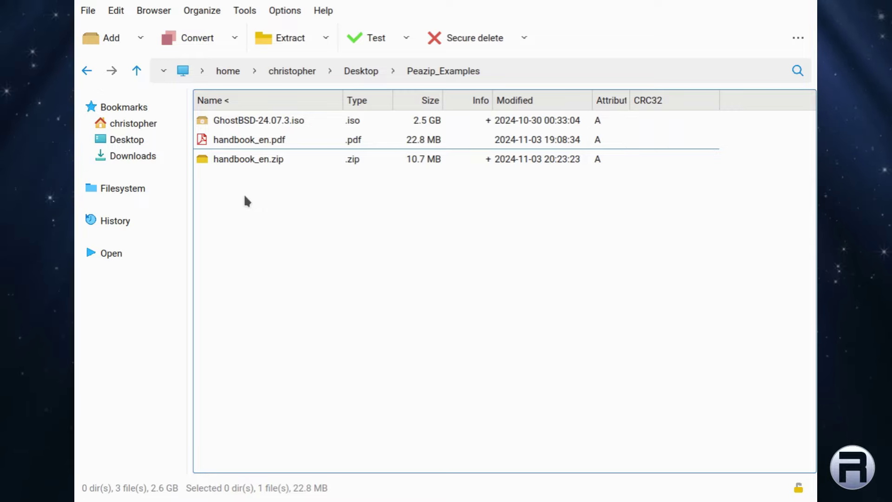
Browse the File through Help menus, then choose Check for Plugins to view the 9.9.1 details.
click(89, 11)
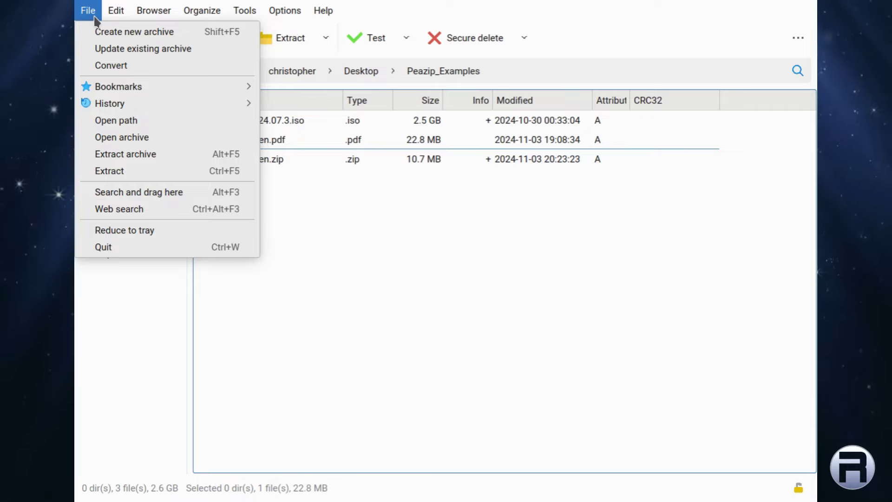
mouse_move(115, 20)
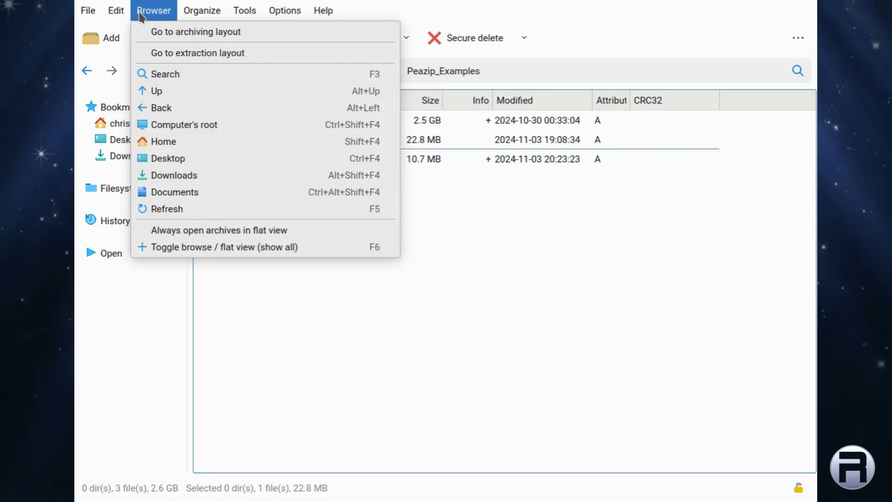
mouse_move(199, 13)
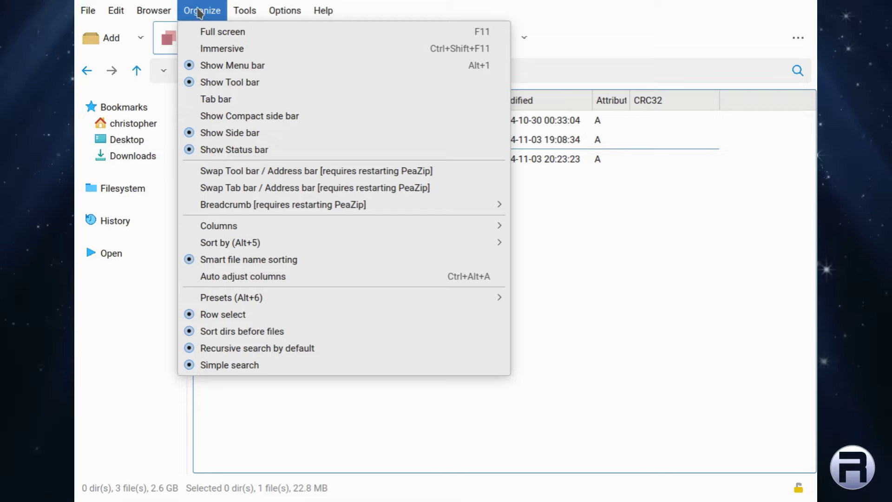
mouse_move(245, 10)
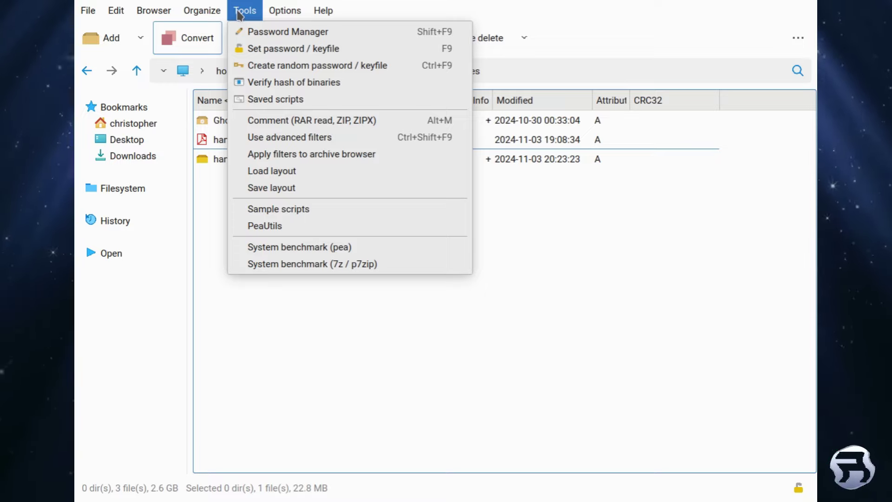
mouse_move(280, 17)
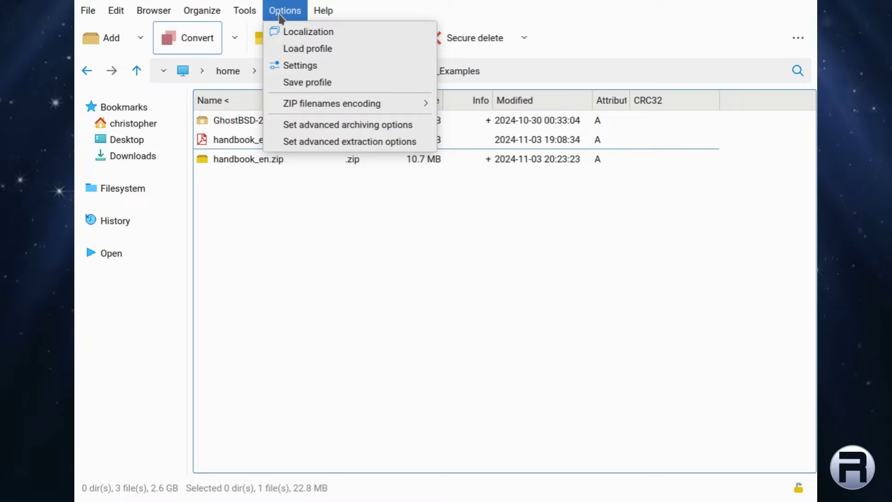
mouse_move(327, 16)
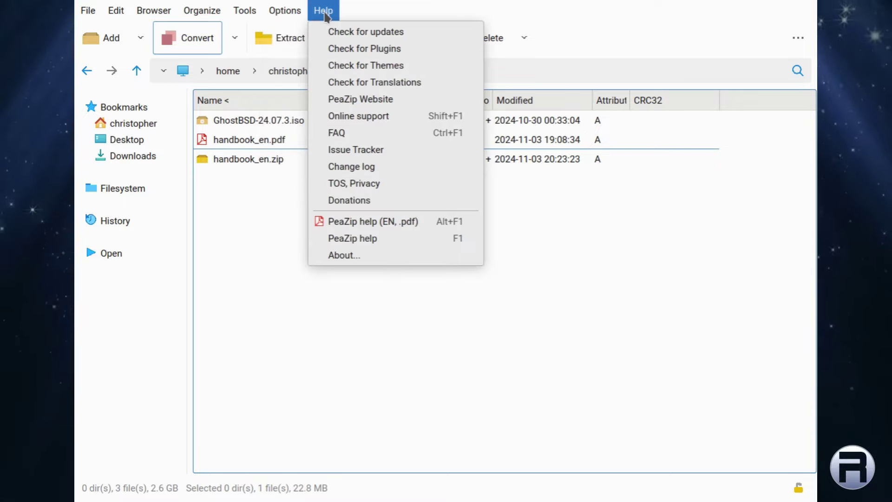
click(334, 49)
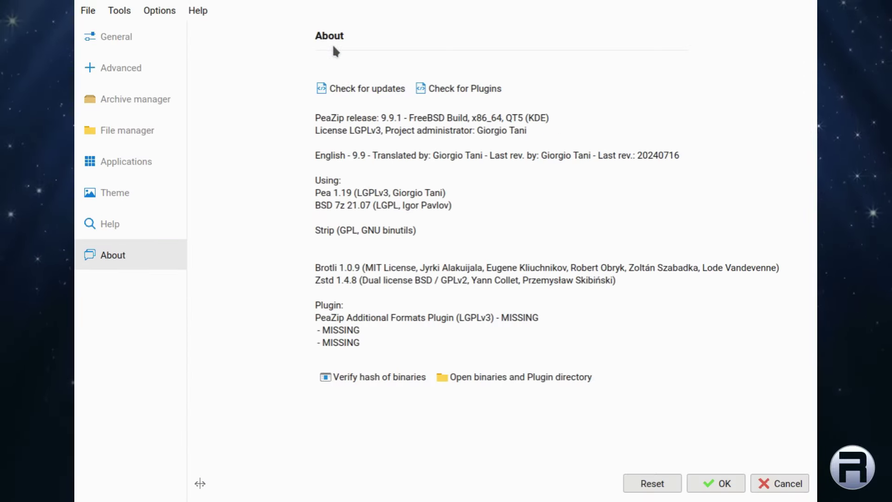